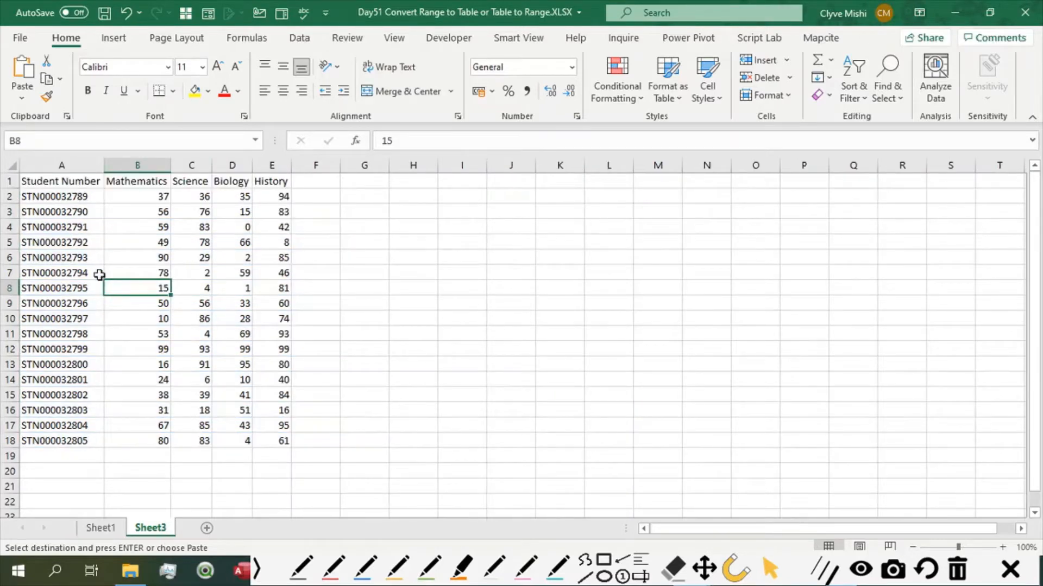
Compare the table on Sheet1 with the plain range on Sheet3, selecting A1:E18 and the Student Number column A1:A18.
left_click(122, 534)
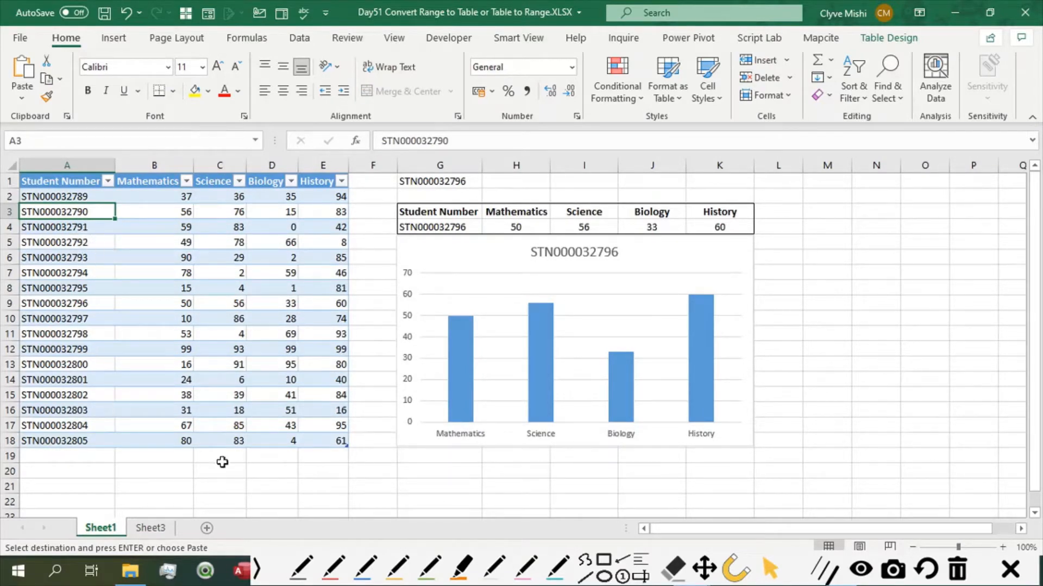
left_click(151, 528)
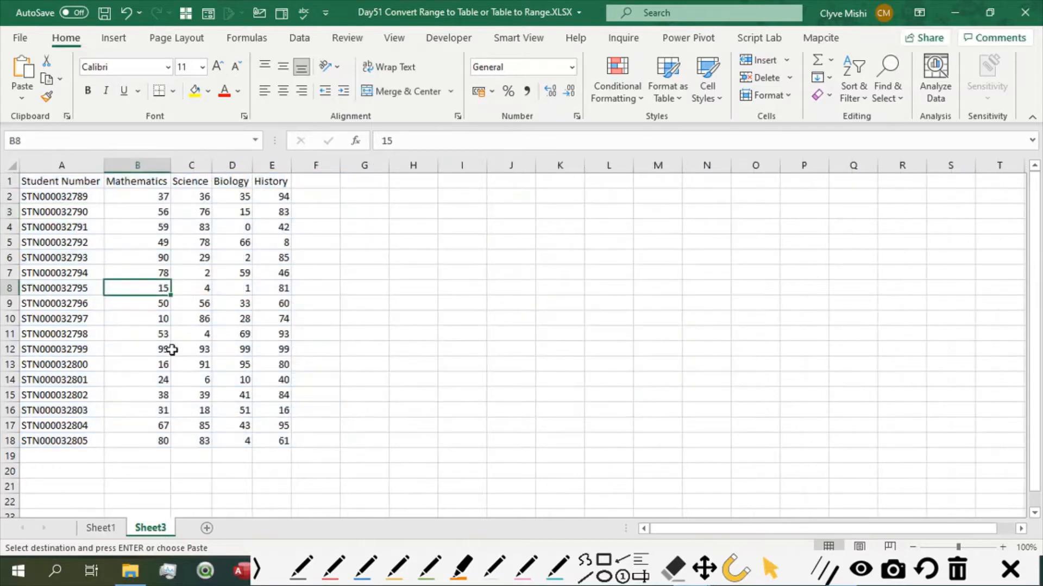
left_click(113, 528)
left_click(151, 528)
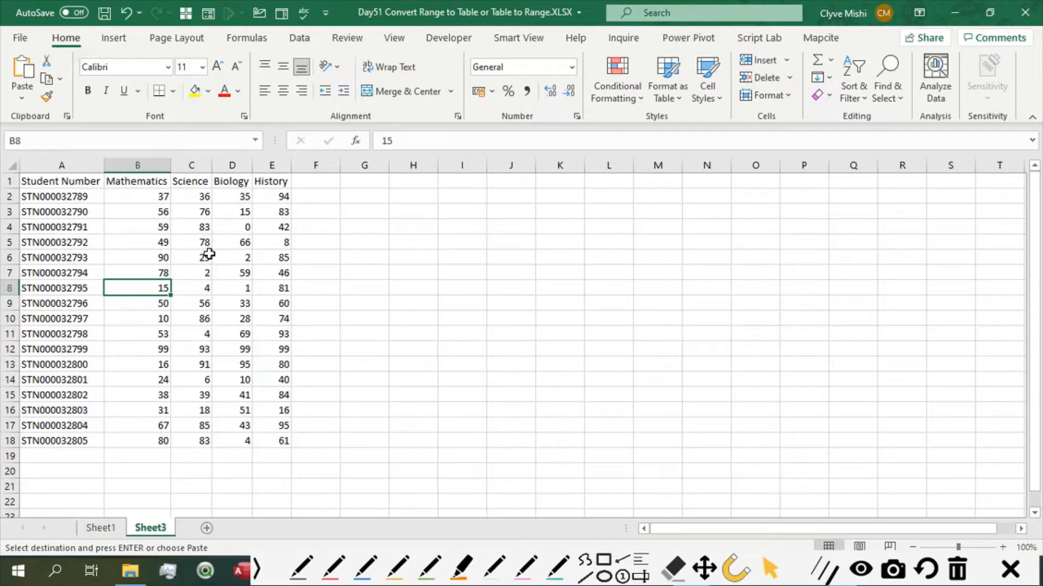
left_click_drag(51, 181, 280, 439)
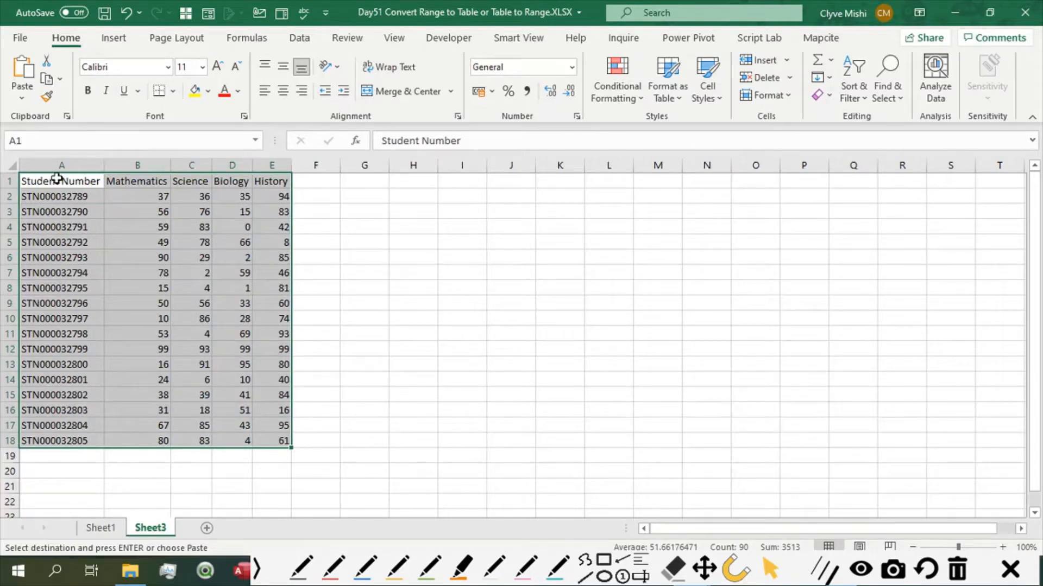
left_click_drag(56, 181, 74, 441)
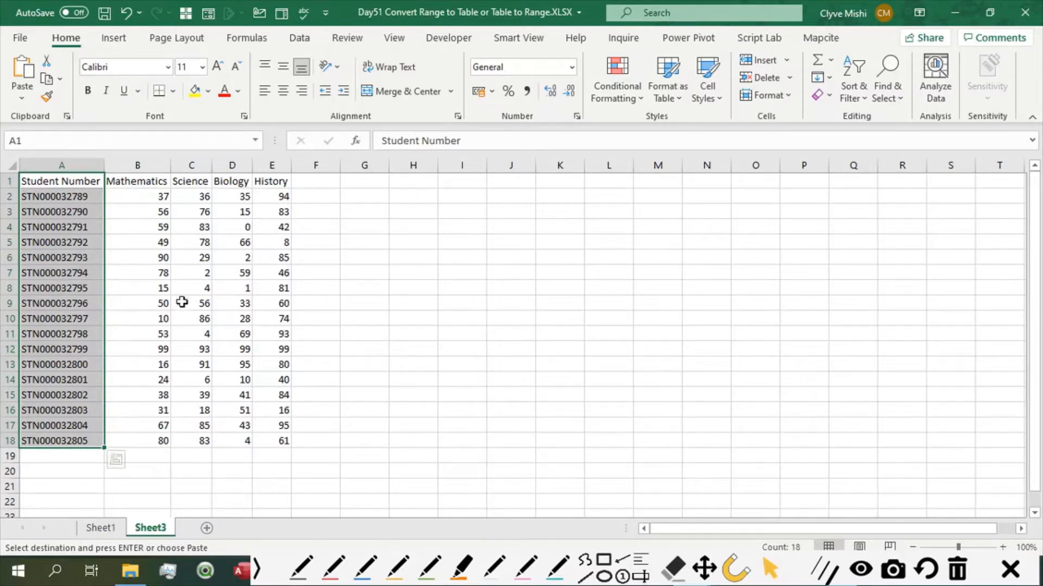
Examine the formatted table on Sheet1, including its table name, design settings and Student Number column.
left_click(102, 527)
left_click_drag(57, 181, 340, 435)
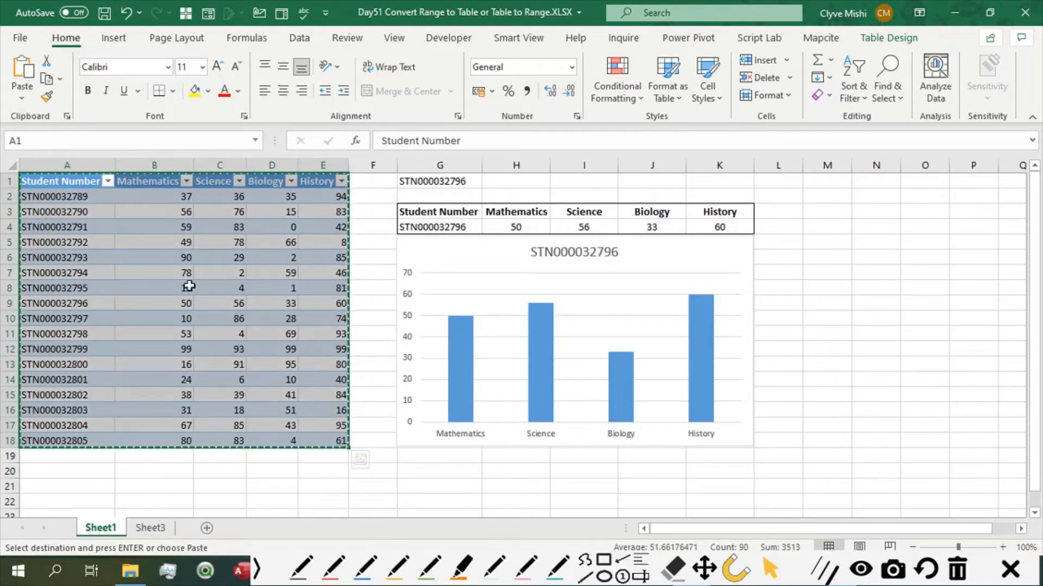
left_click(889, 38)
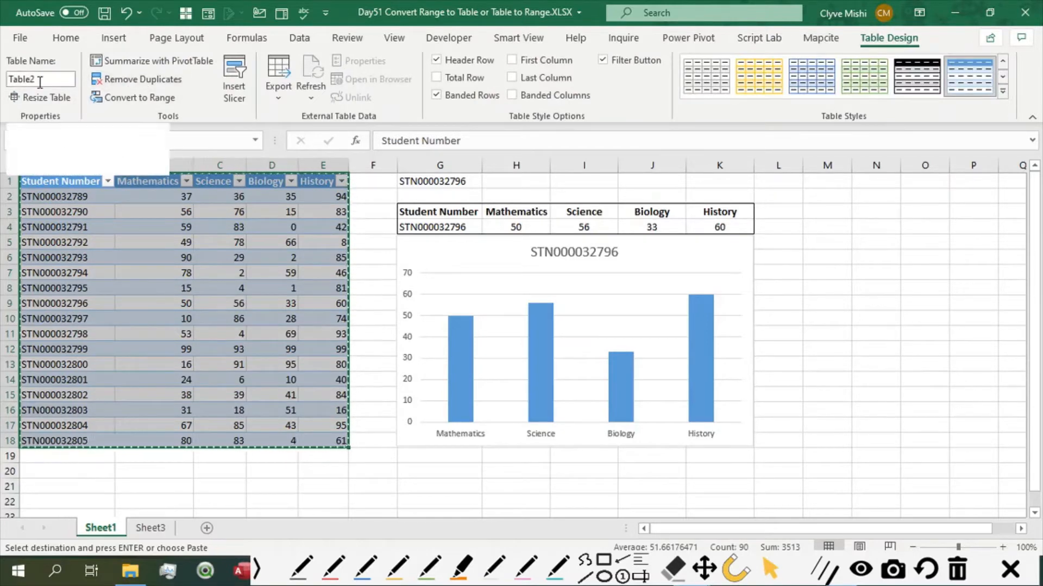
left_click(68, 183)
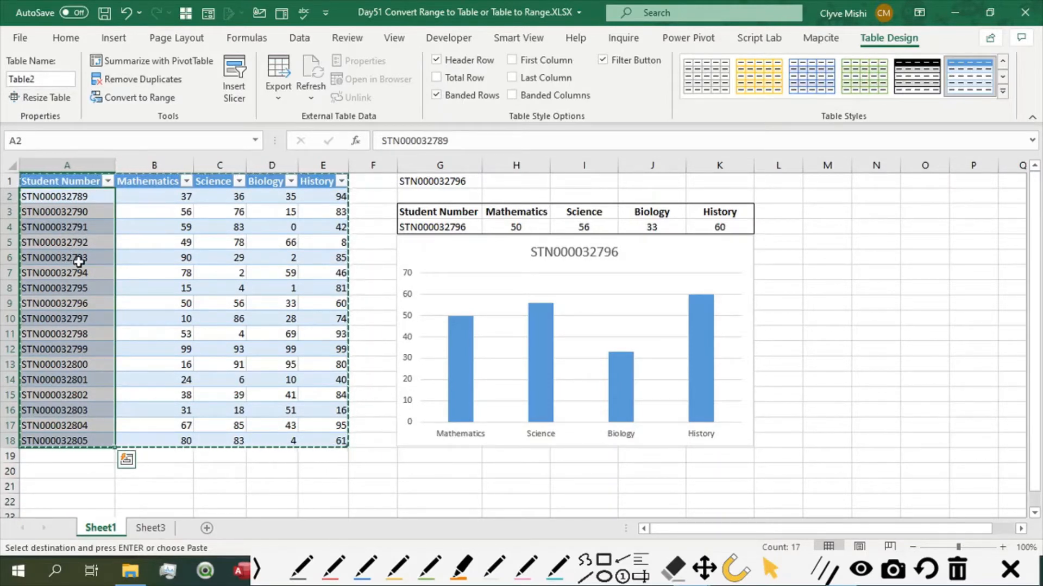
Inspect the FILTER formula in cell G4 on Sheet1 and the table references it uses.
left_click(421, 224)
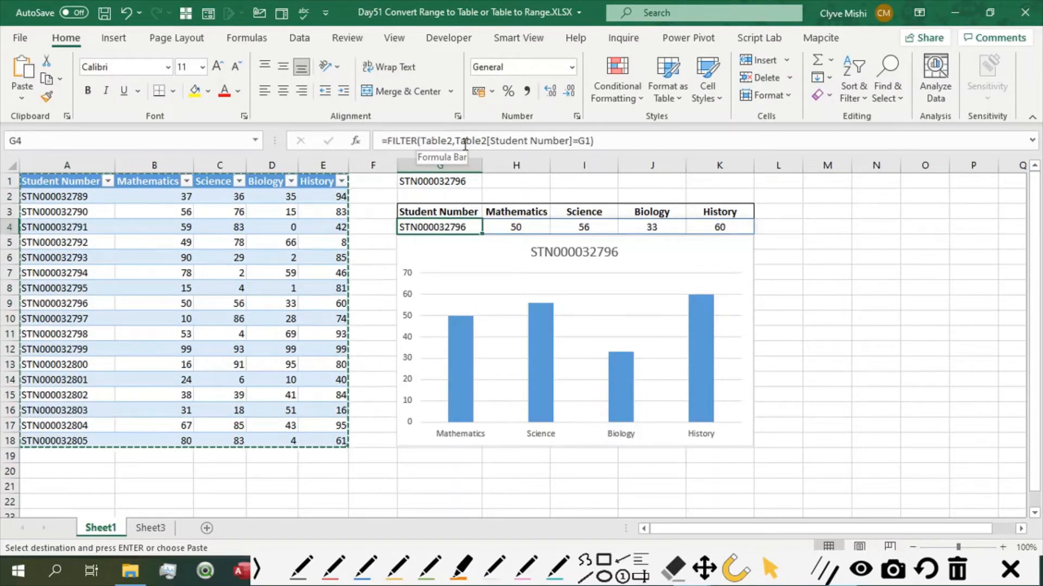
left_click(438, 142)
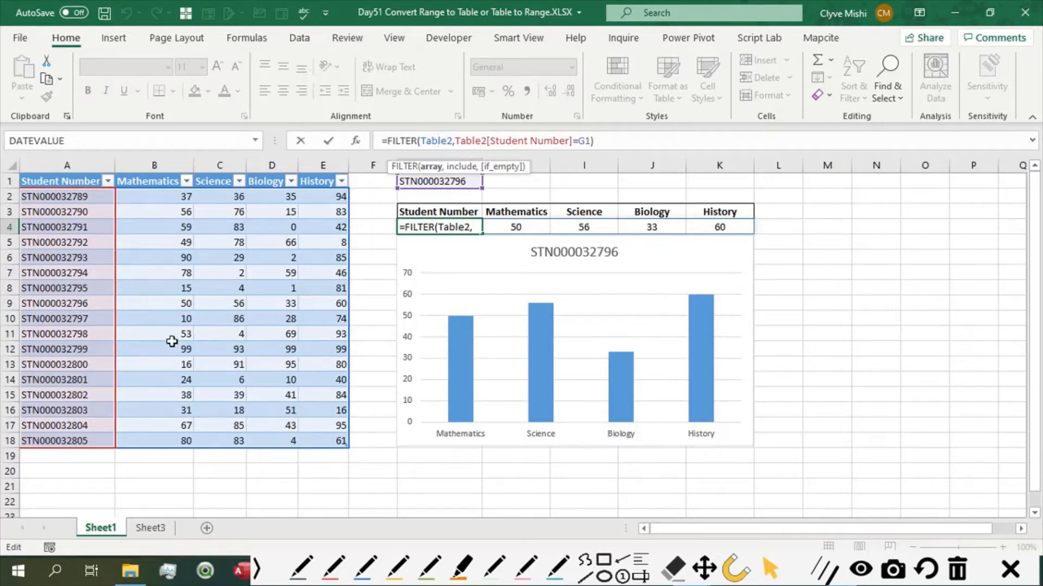
left_click(150, 528)
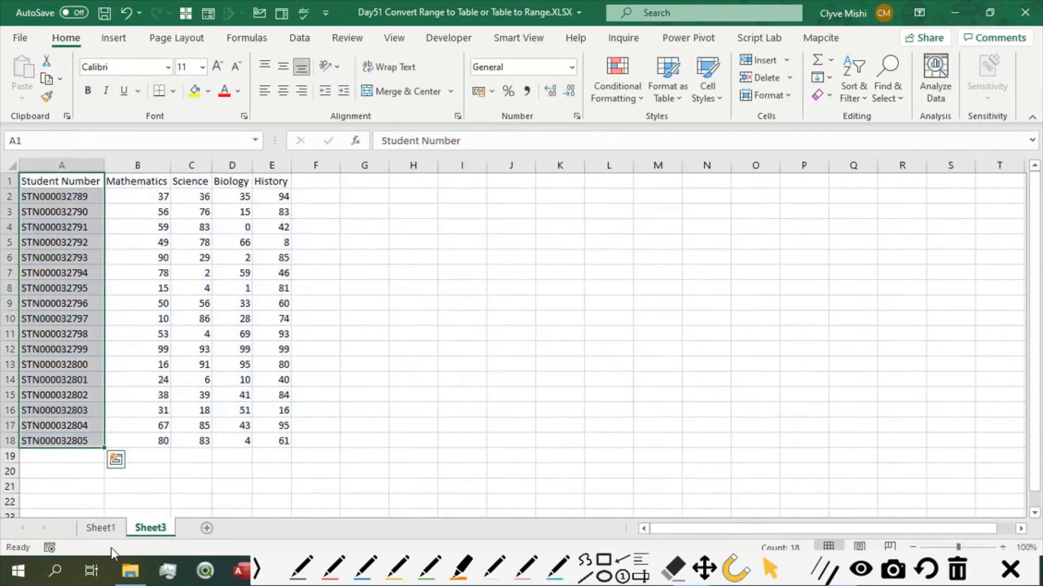
left_click(103, 528)
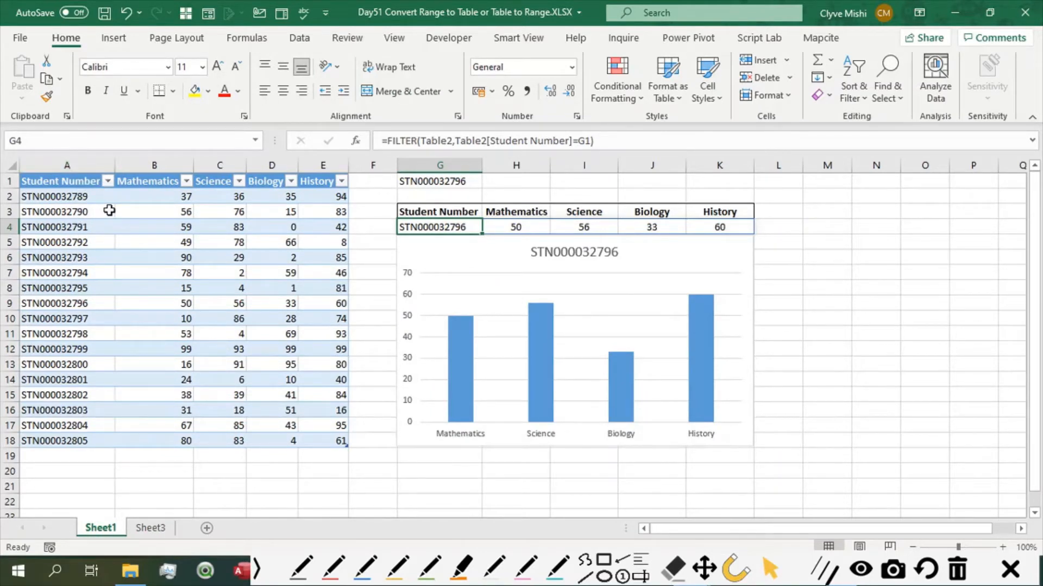
Convert the range A1:E18 on Sheet3 into a table, keeping the first row as headers.
key("ctrl+Page_Down")
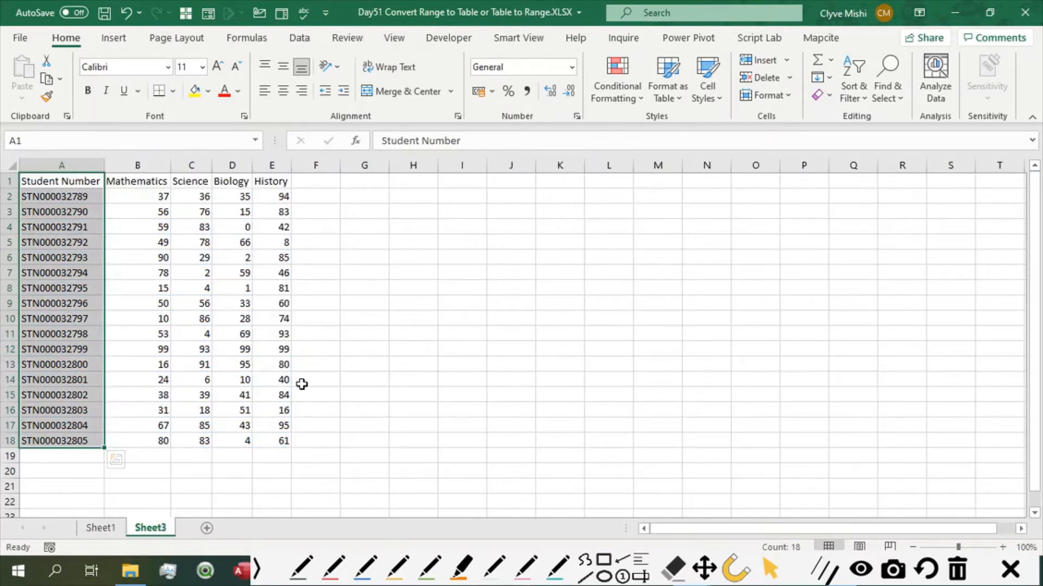
left_click(310, 380)
left_click(56, 181)
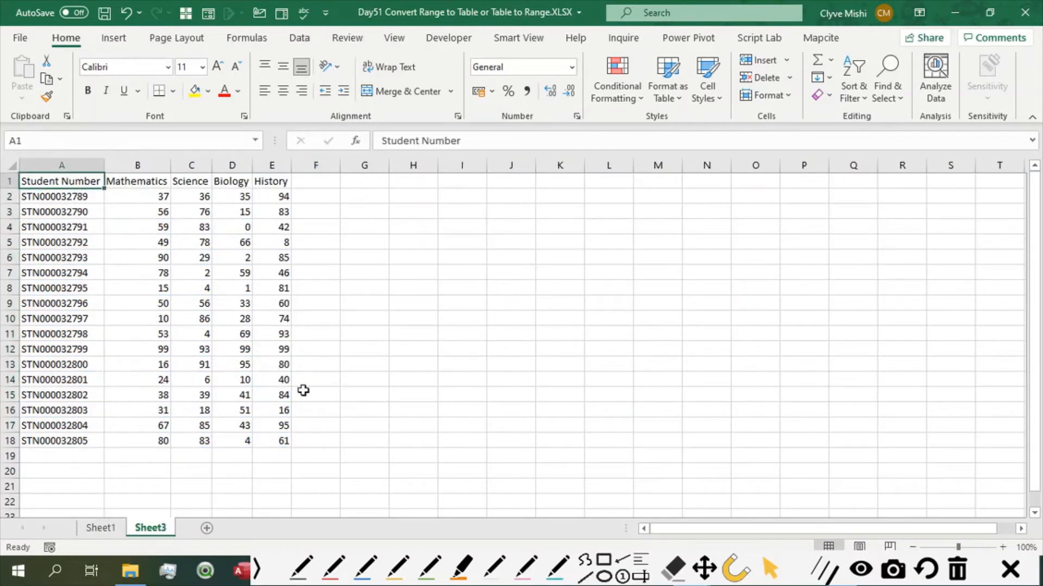
left_click(282, 440, "shift")
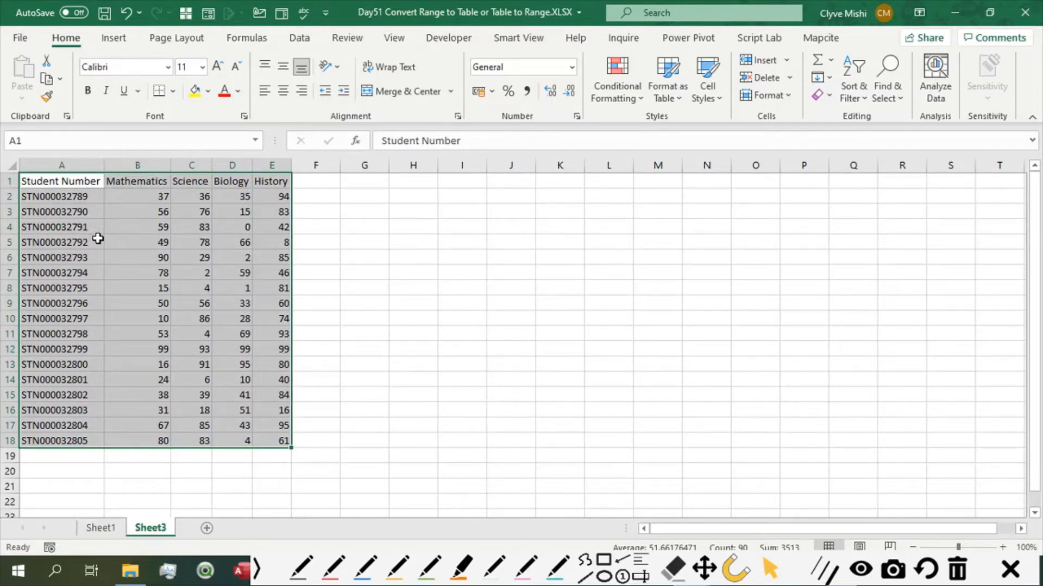
left_click(113, 38)
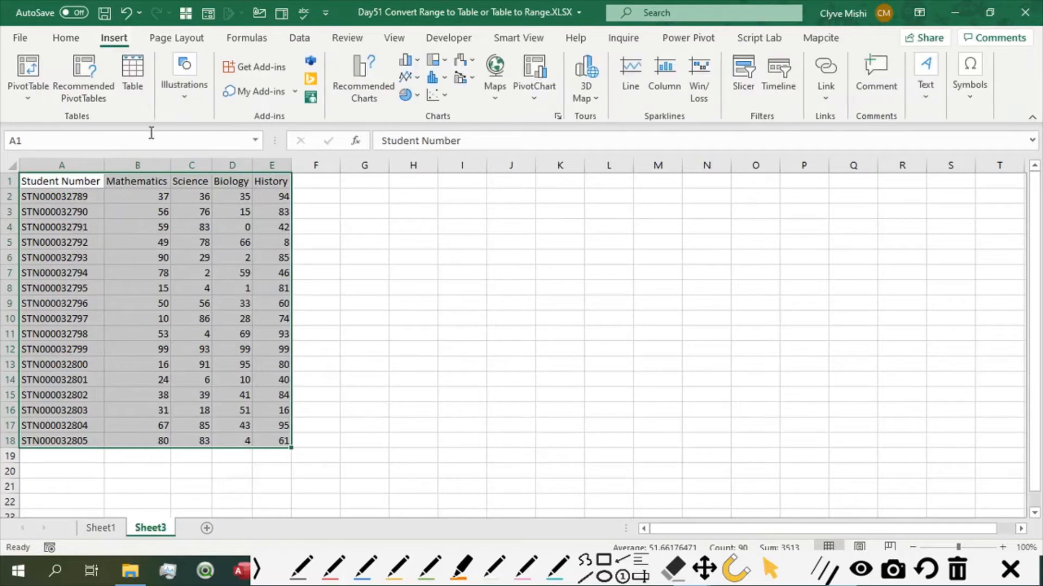
left_click(133, 76)
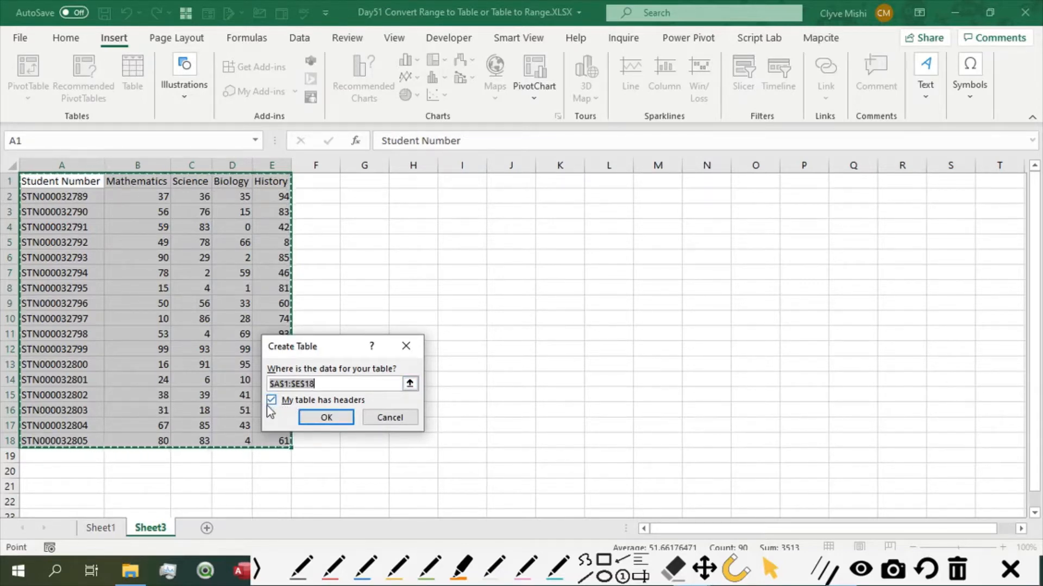
left_click(334, 417)
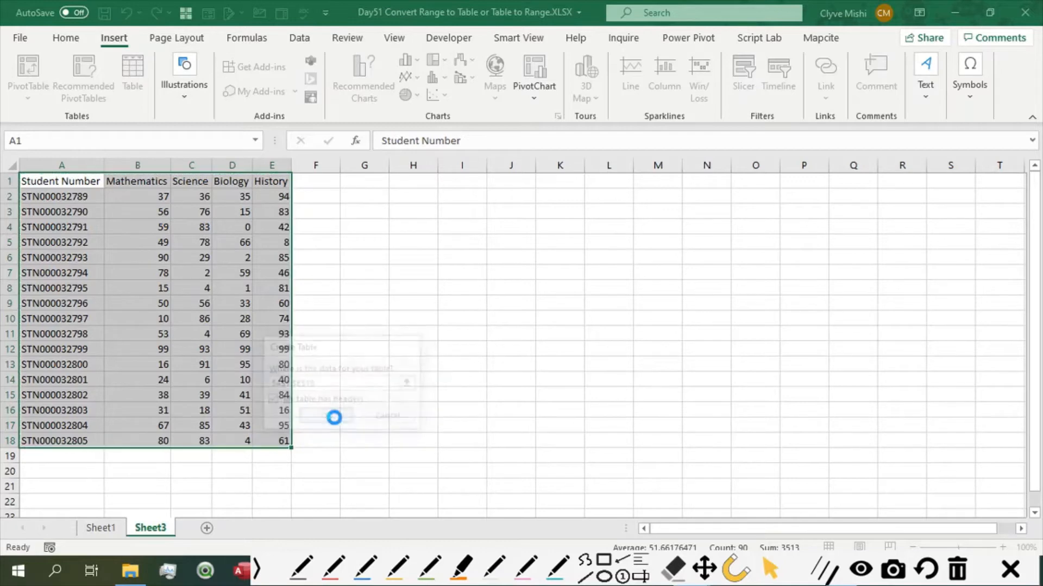
Check each column header of the Sheet3 table, from Student Number to History, and undo the table conversion.
left_click(74, 184)
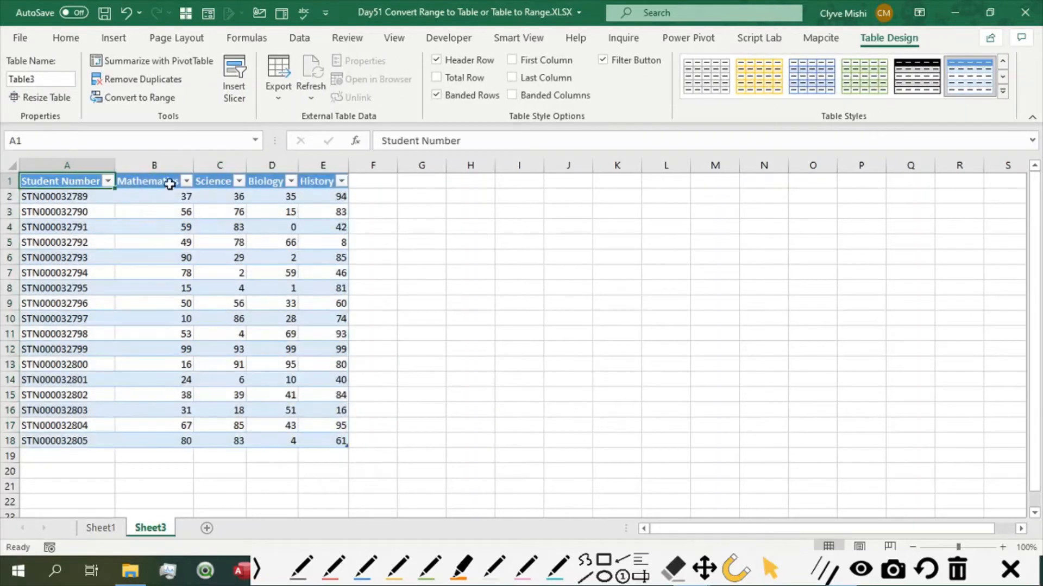
left_click(169, 184)
left_click(233, 185)
left_click(281, 183)
left_click(324, 185)
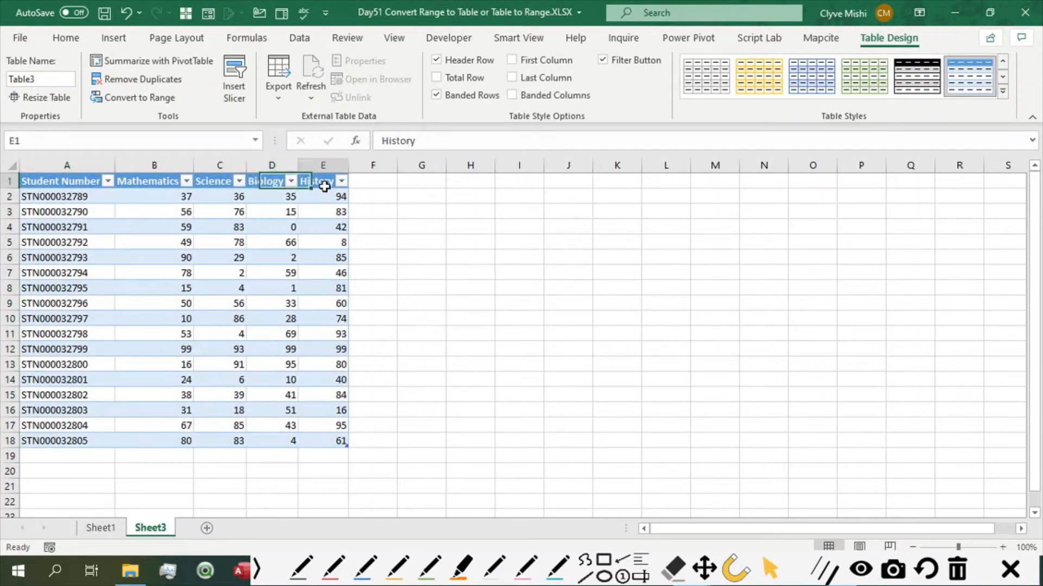
left_click(54, 184)
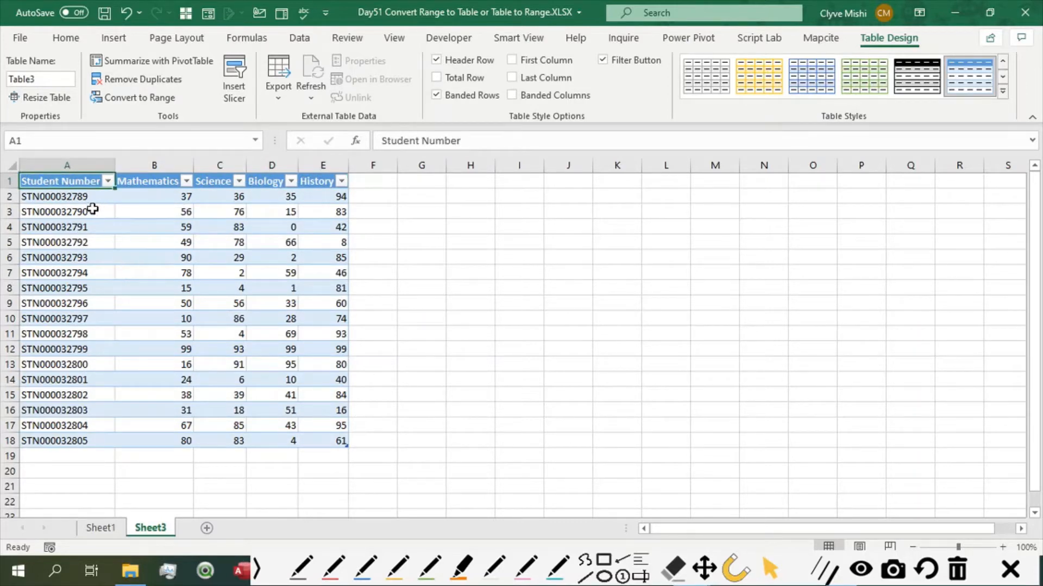
key("ctrl+z")
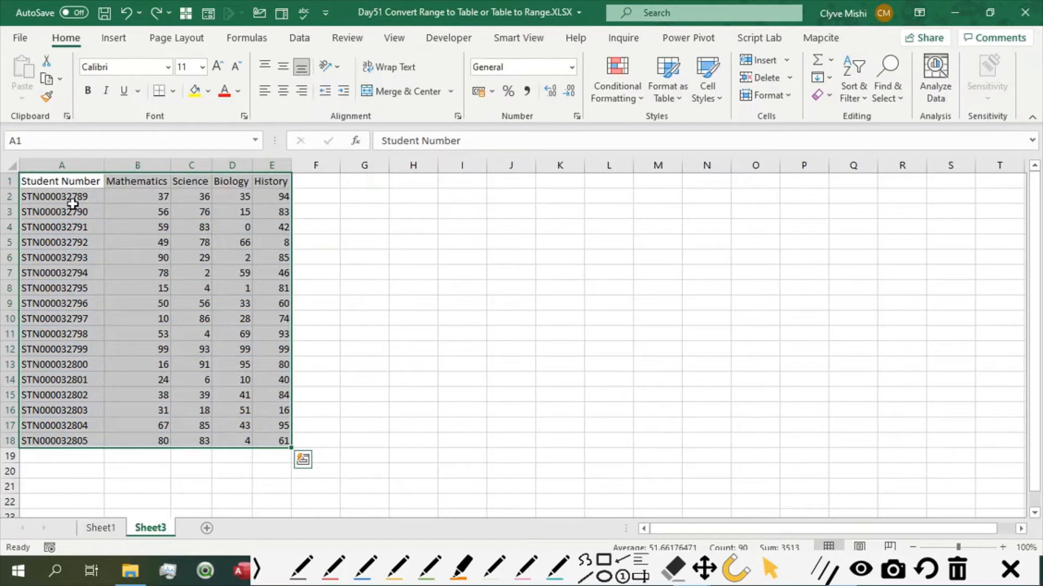
Convert the range A1:E18 on Sheet3 into a table with the "My table has headers" option turned off.
left_click(114, 38)
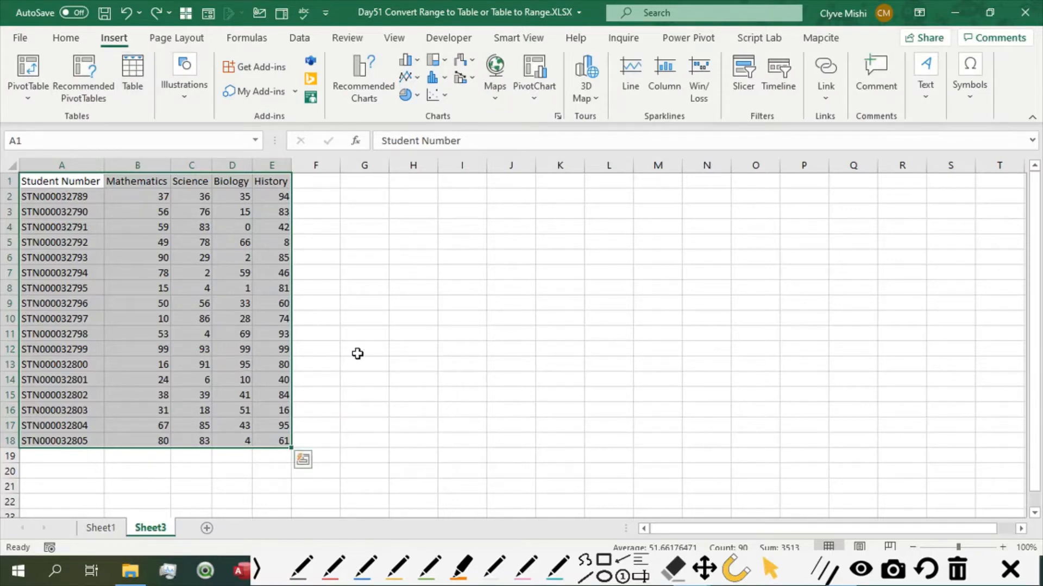
key("ctrl+t")
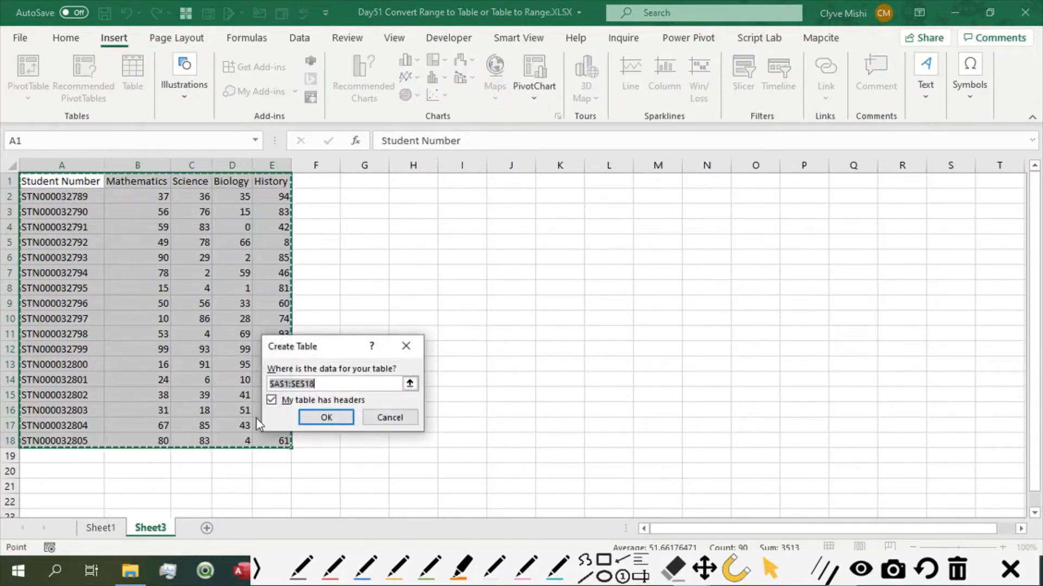
left_click(271, 401)
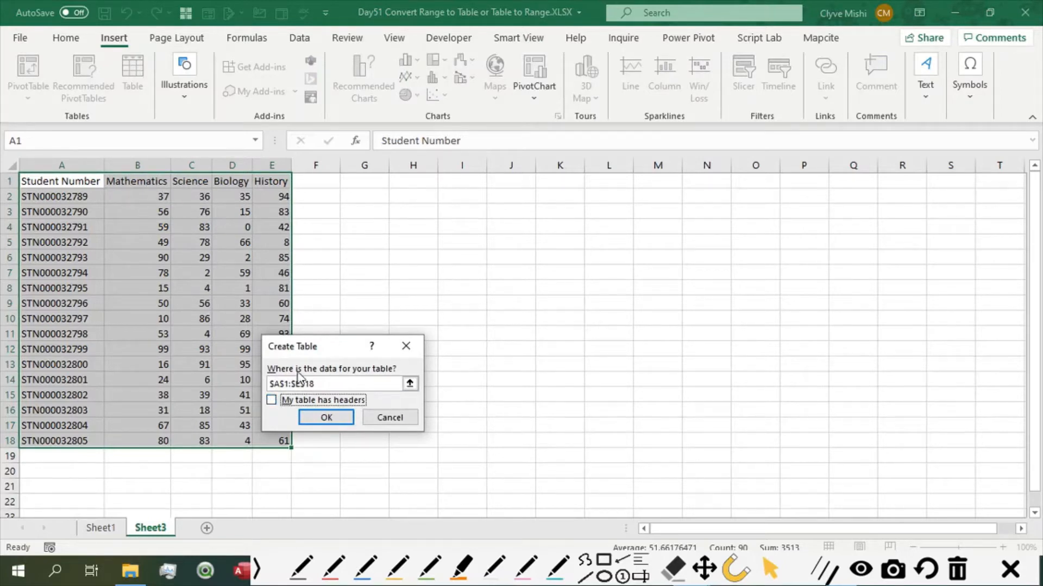
left_click(331, 418)
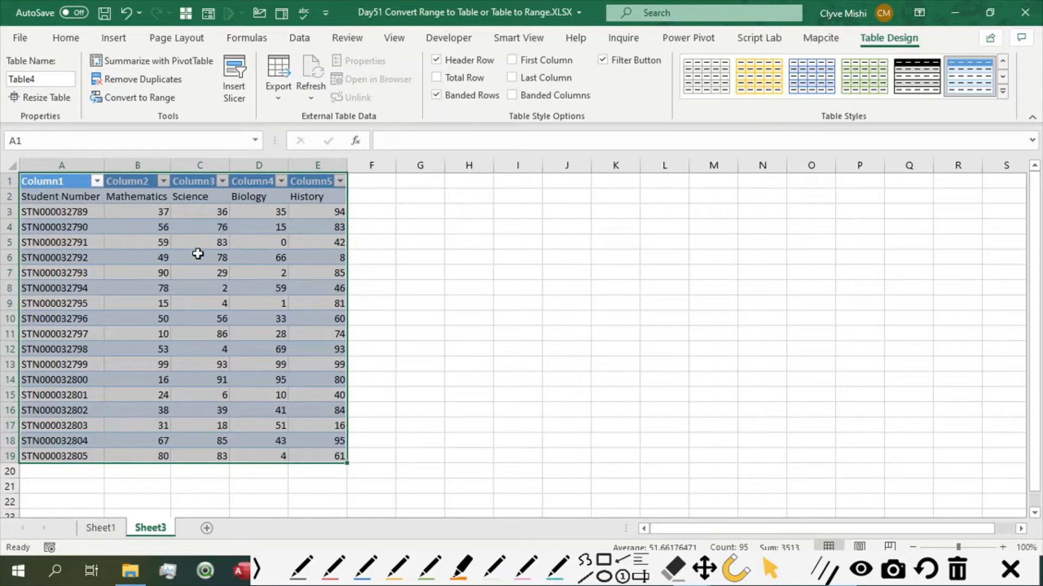
Rename the first generated column header in A1 to "Hearders" and select the second column's header.
left_click(64, 181)
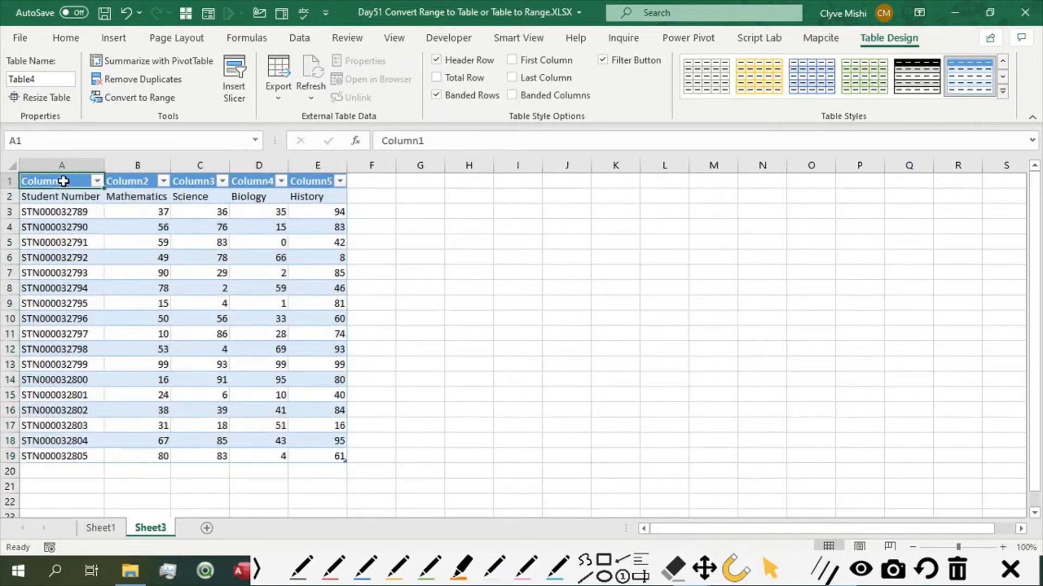
type("Hearders")
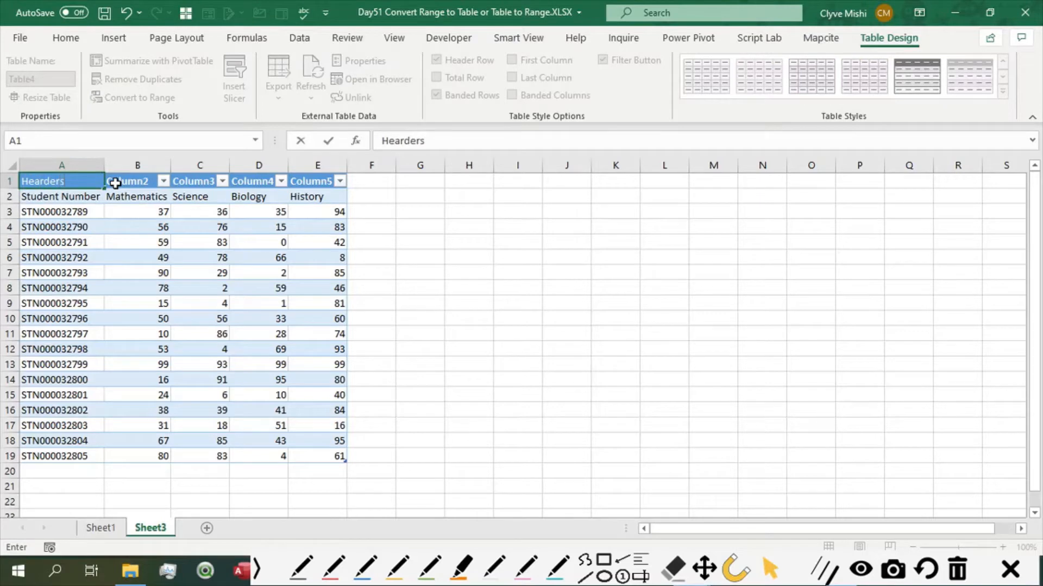
key("Return")
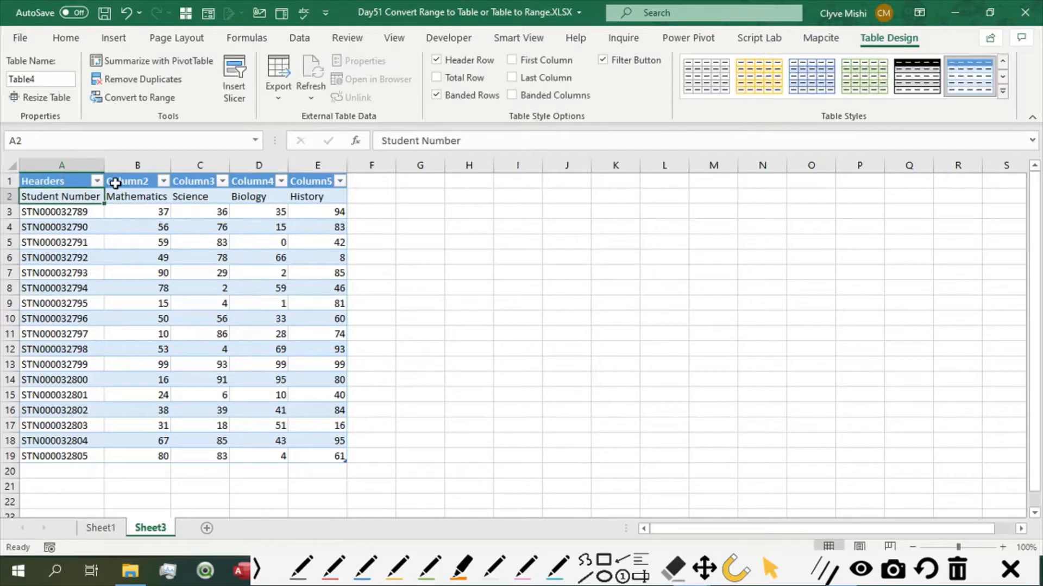
left_click(138, 181)
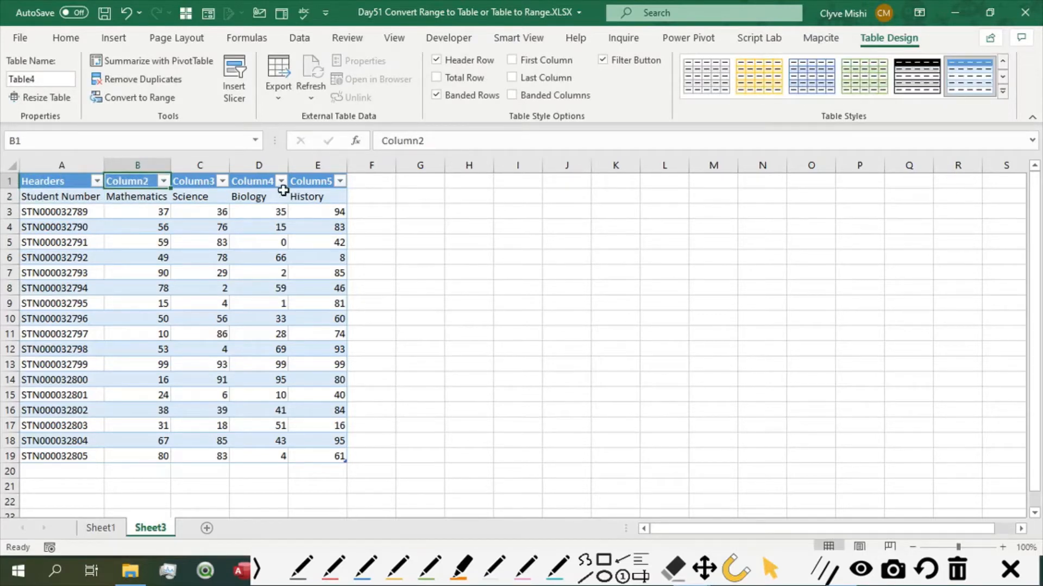
Convert the student marks table on Sheet3 back to a normal range.
left_click(51, 181)
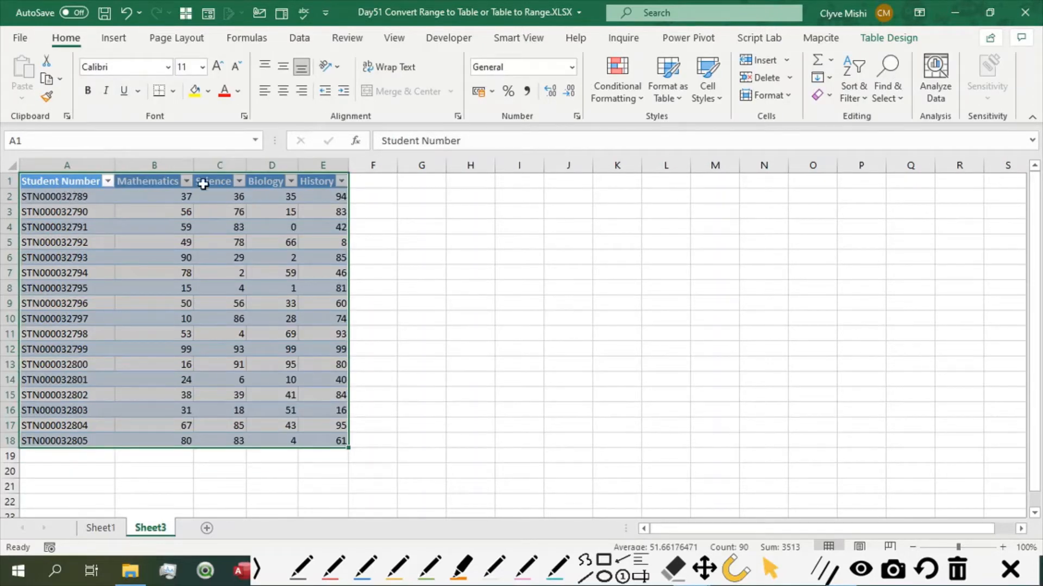
left_click(893, 39)
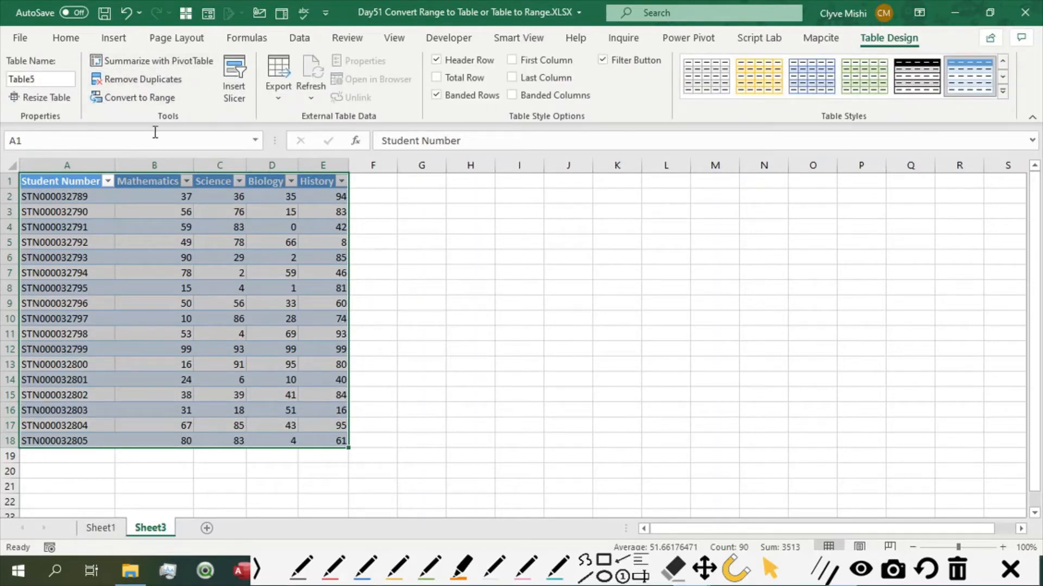
left_click(126, 103)
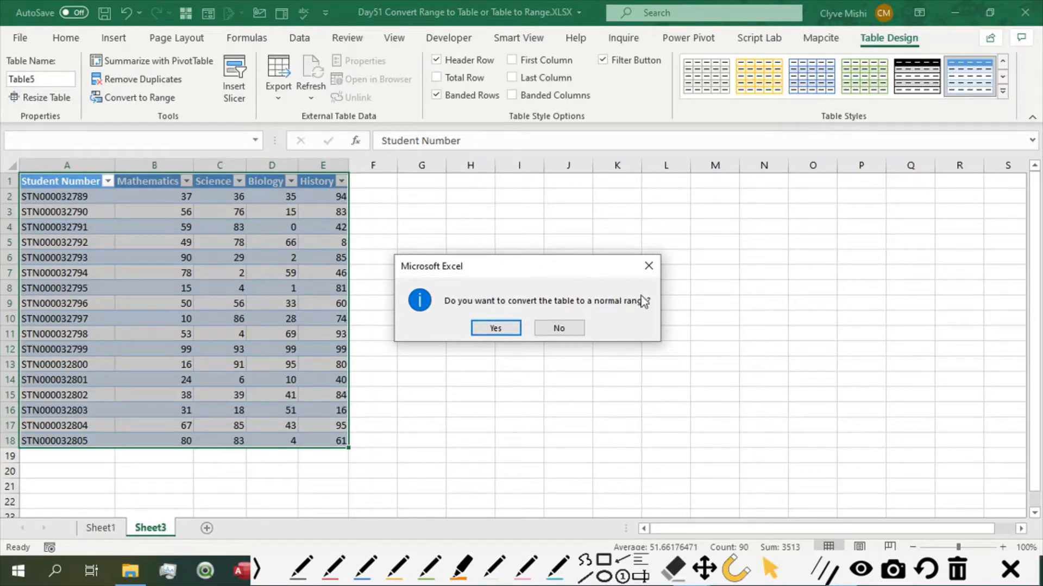
left_click(495, 328)
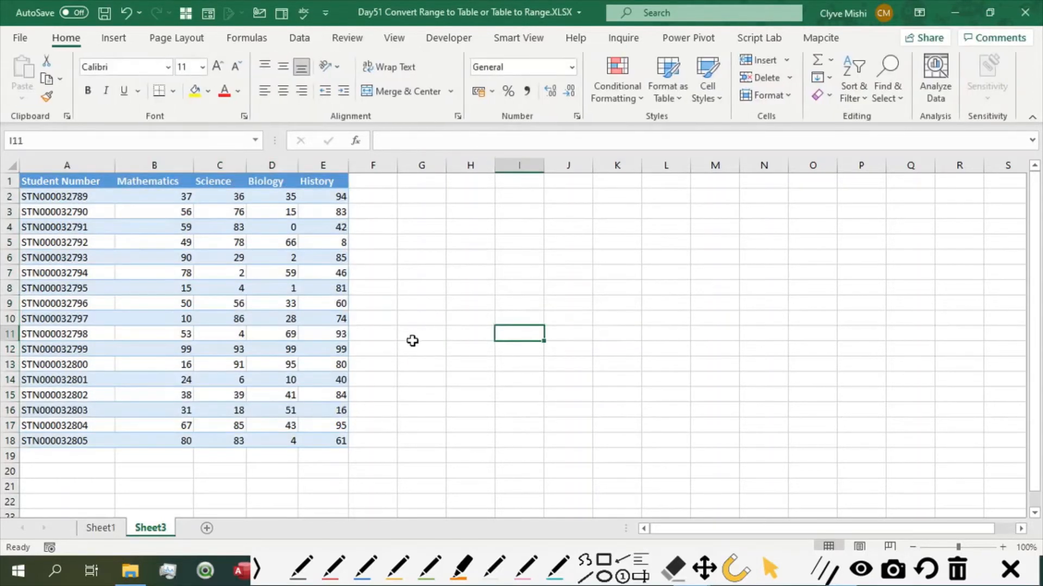
Check cells in the converted Sheet3 range and open the Mathematics header in B1 for editing.
left_click(225, 197)
left_click(218, 209)
double_click(143, 182)
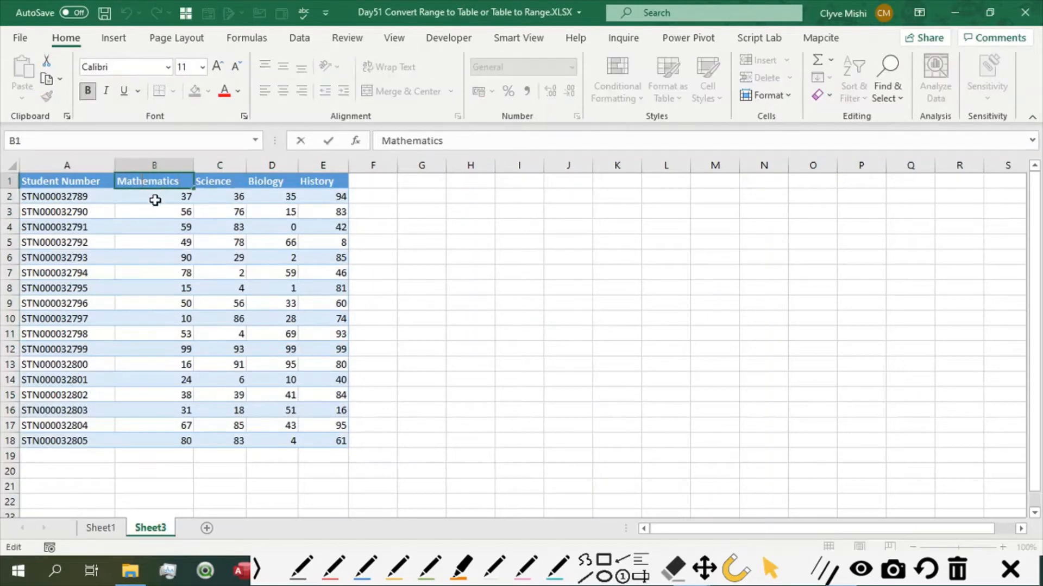
Check several cells of the converted student marks range on Sheet3, from the Mathematics scores to the last row.
left_click(156, 199)
left_click_drag(184, 270, 180, 259)
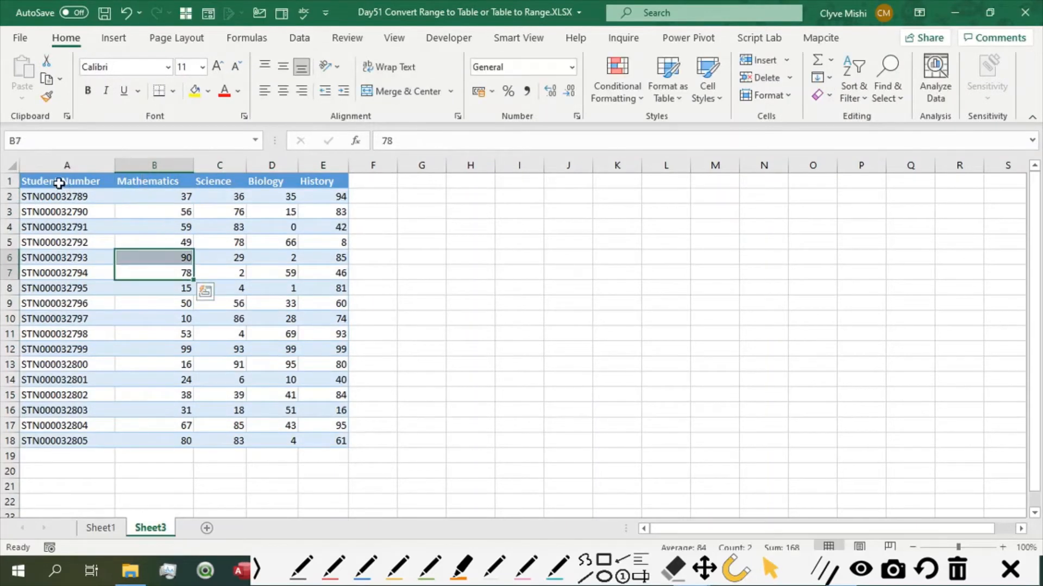
left_click(86, 440)
left_click(337, 440)
left_click(261, 359)
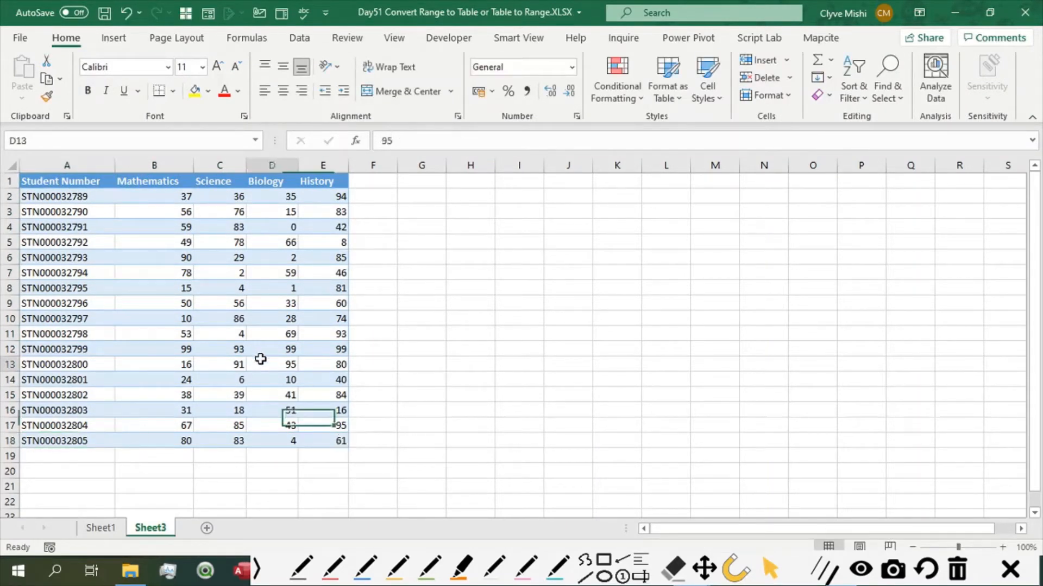
left_click(82, 350)
Examine the student marks table on Sheet1, the empty row below it and the FILTER formula in G4.
double_click(60, 178)
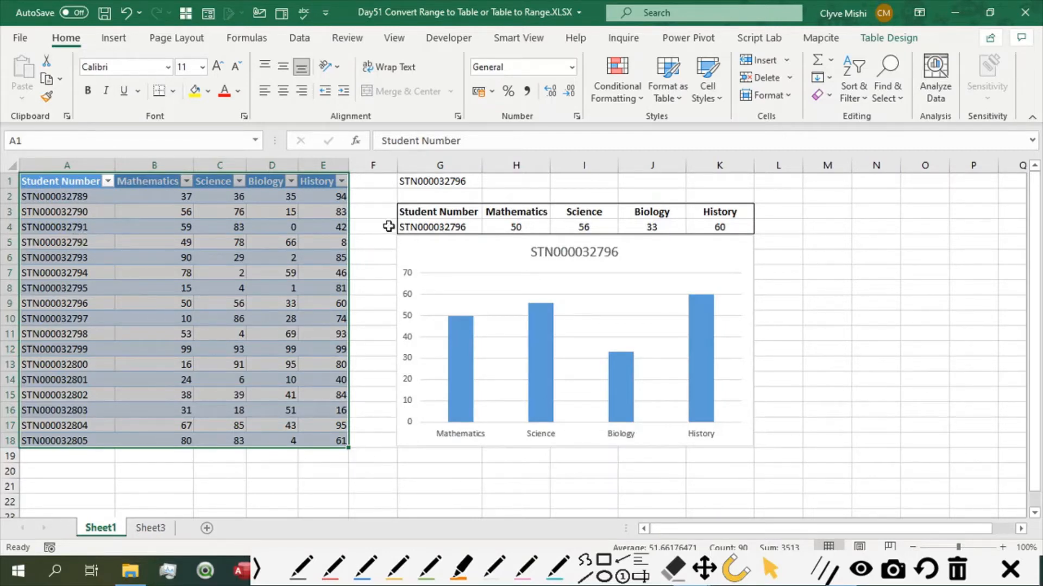
left_click(68, 231)
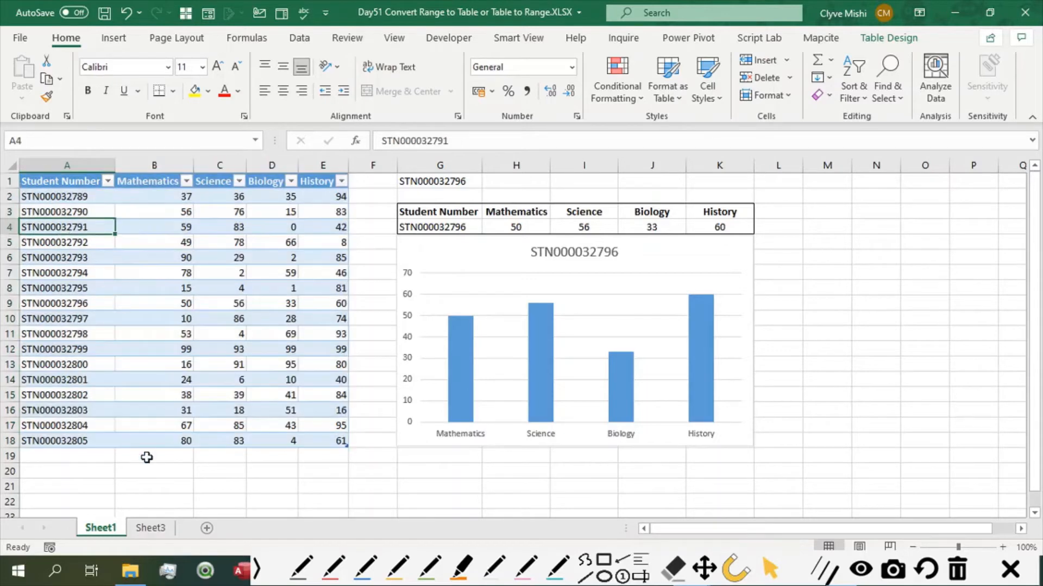
left_click(54, 459)
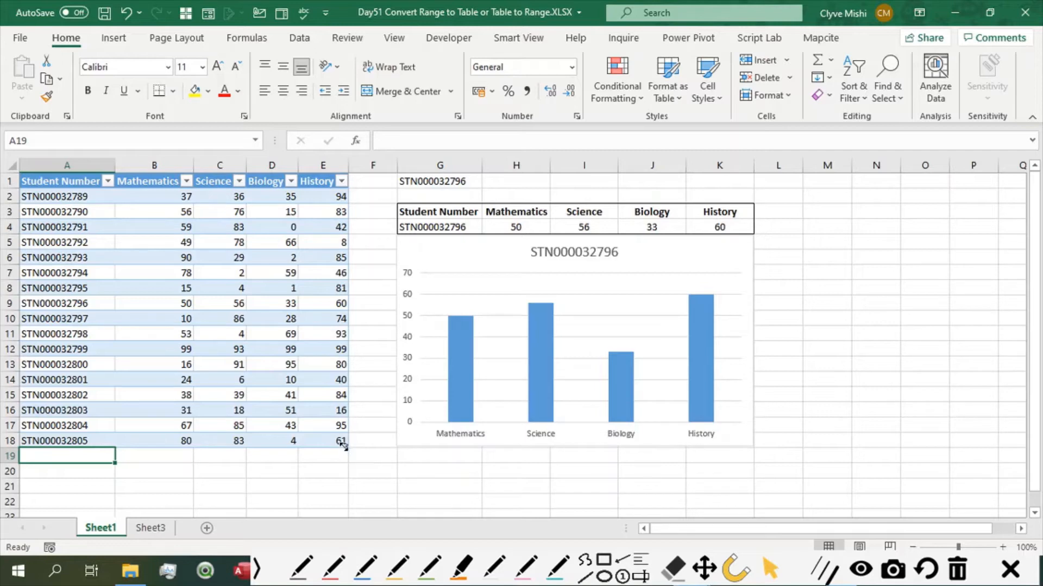
left_click(442, 227)
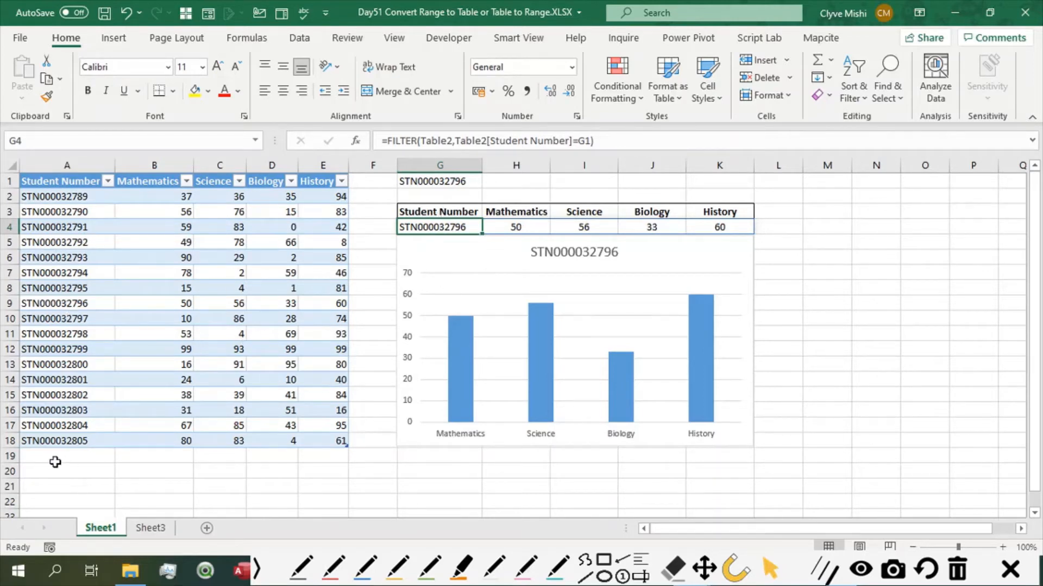
Extend the Sheet1 table by filling the last student number down into A19 and changing its final digit to 6.
left_click(45, 458)
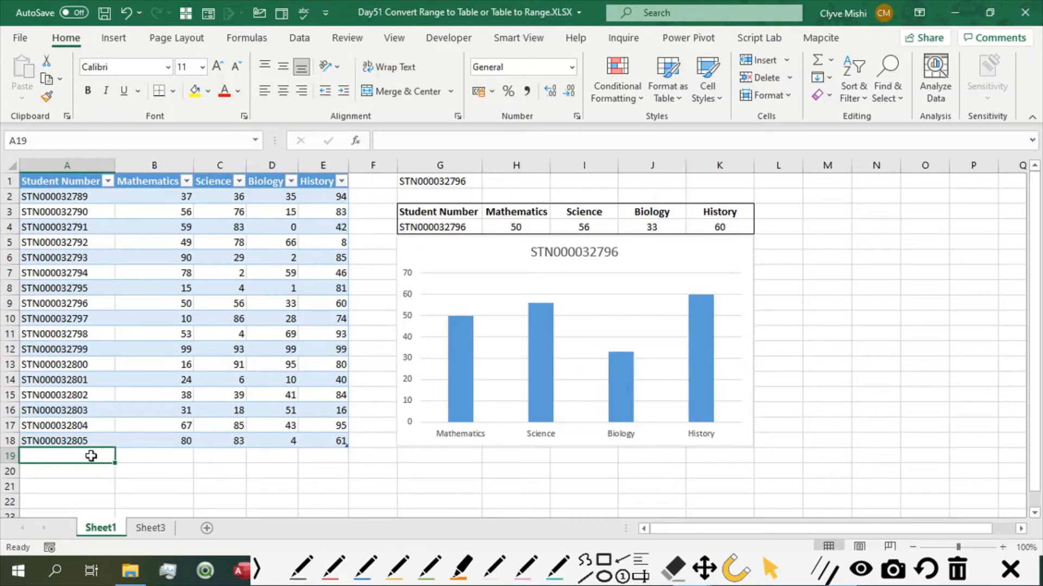
key("ctrl+d")
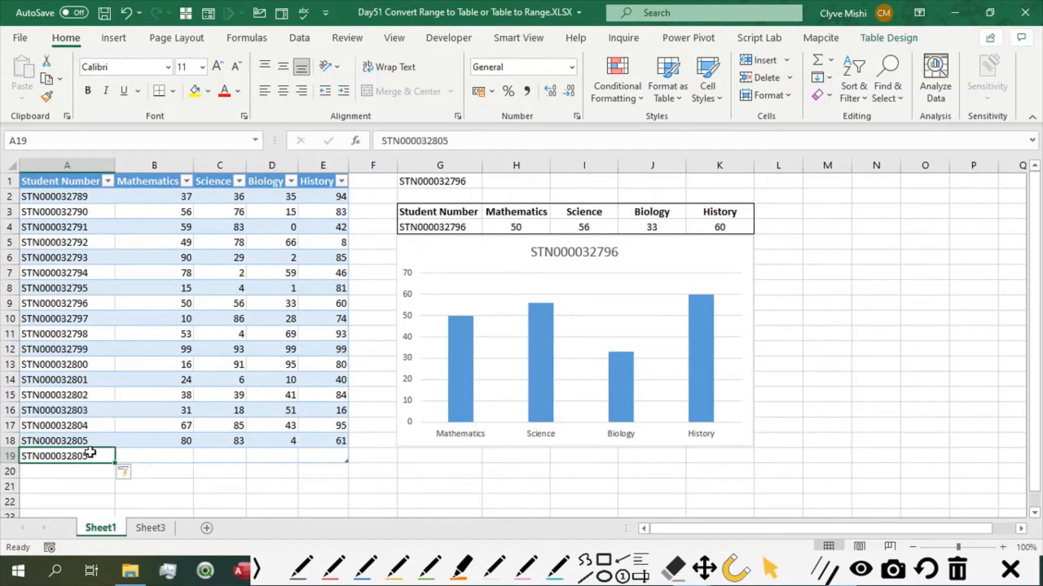
key("F2")
key("BackSpace")
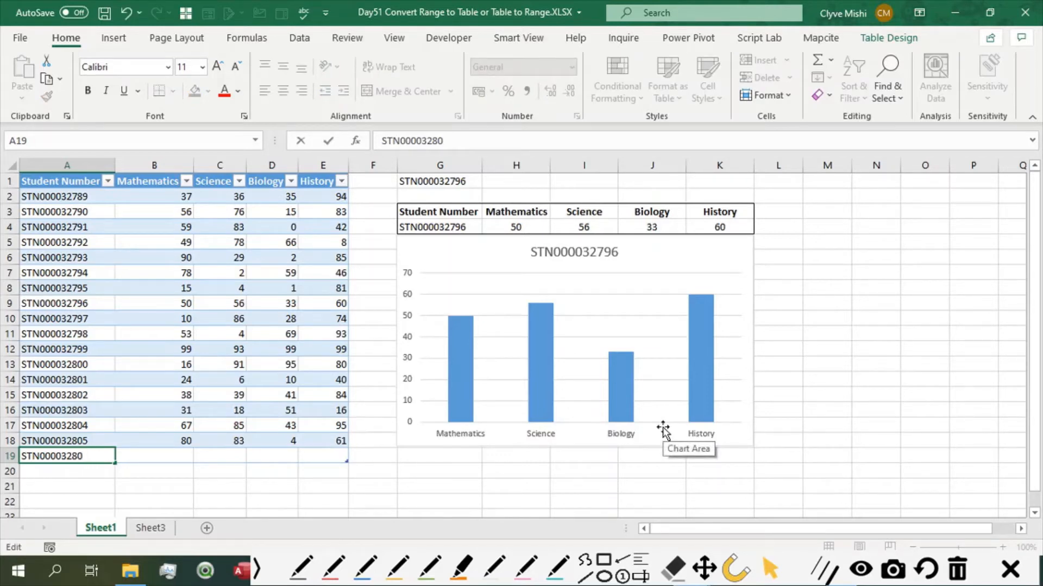
type("6")
key("Tab")
key("Tab")
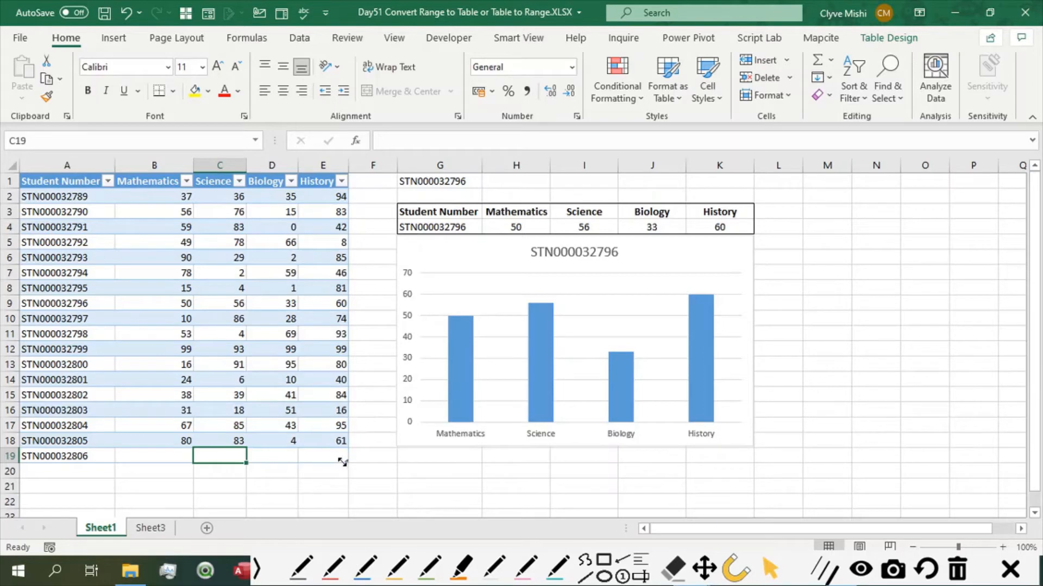
Check the new table row's cells in row 19 and the extent of the whole table.
left_click(186, 455)
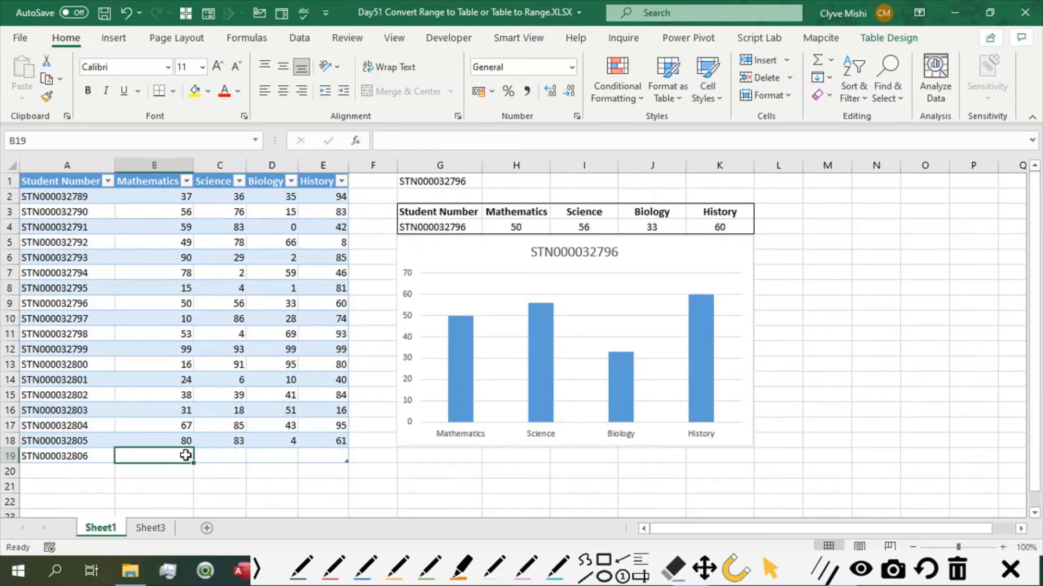
left_click(214, 468)
left_click(226, 460)
left_click(347, 461)
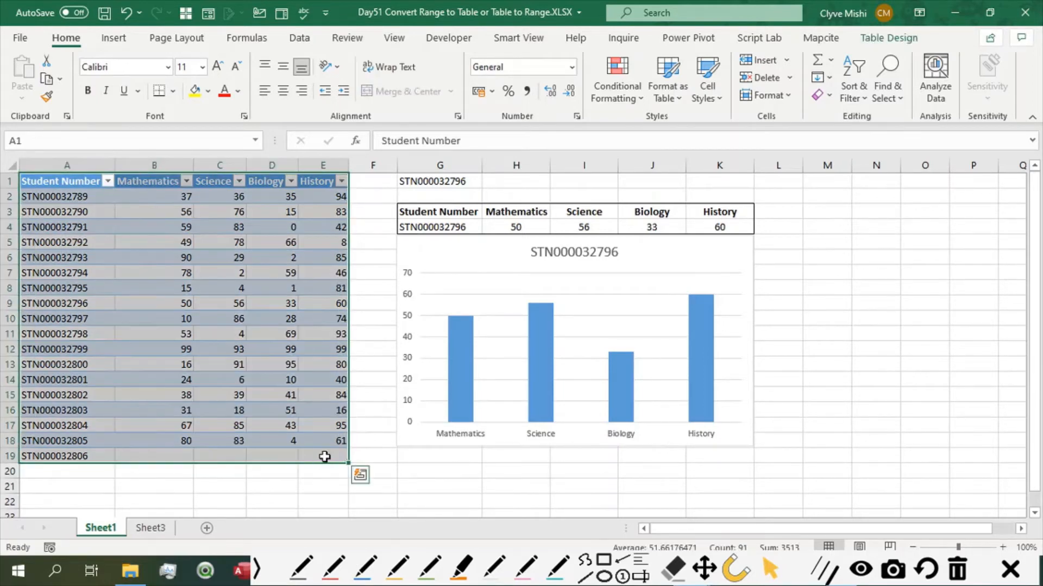
left_click(325, 456)
Add another table row by filling the student number down into A20 and changing its final digit to 7.
left_click(48, 470)
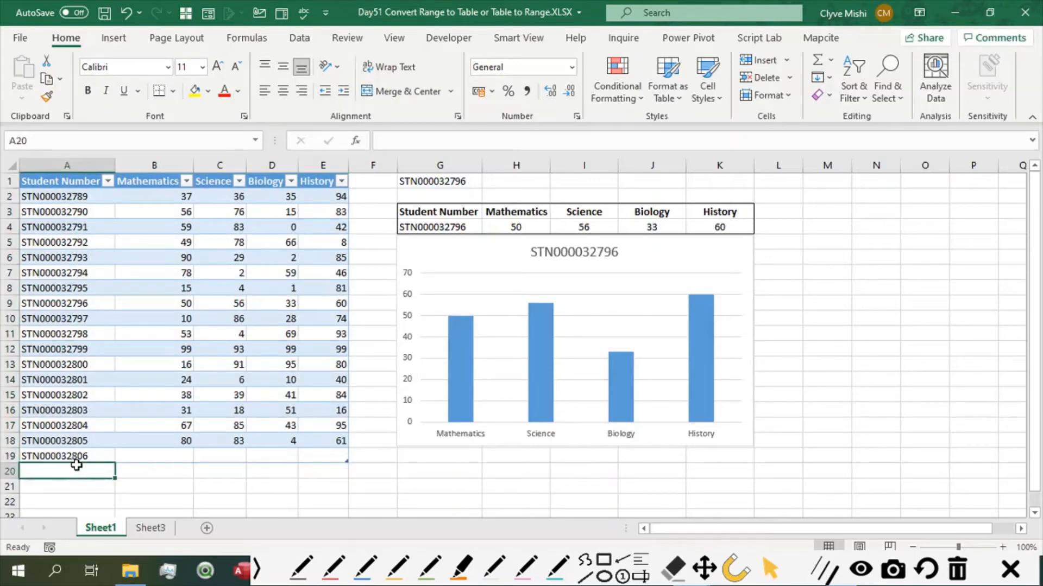
key("ctrl+d")
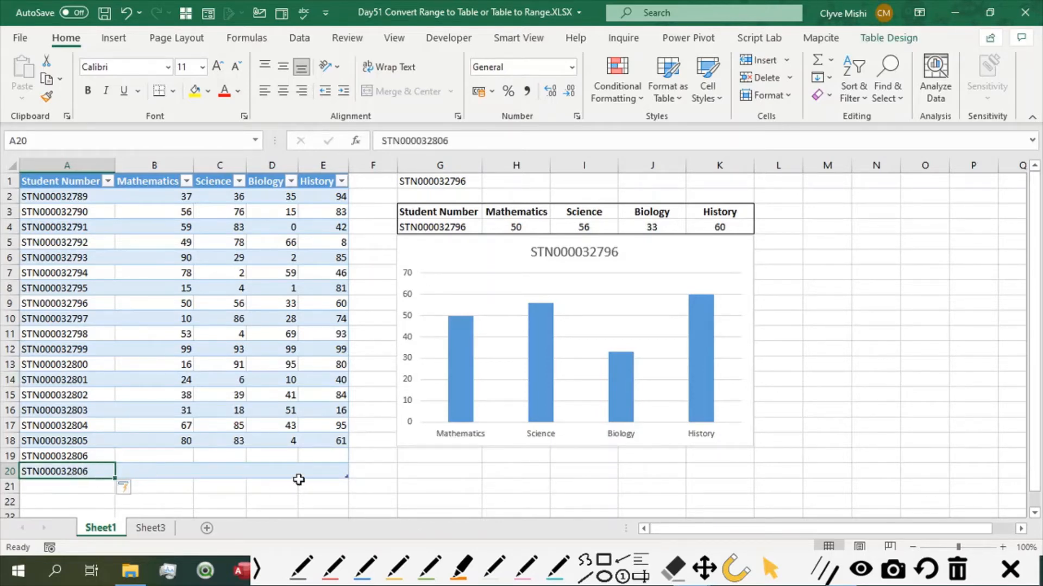
left_click(328, 473)
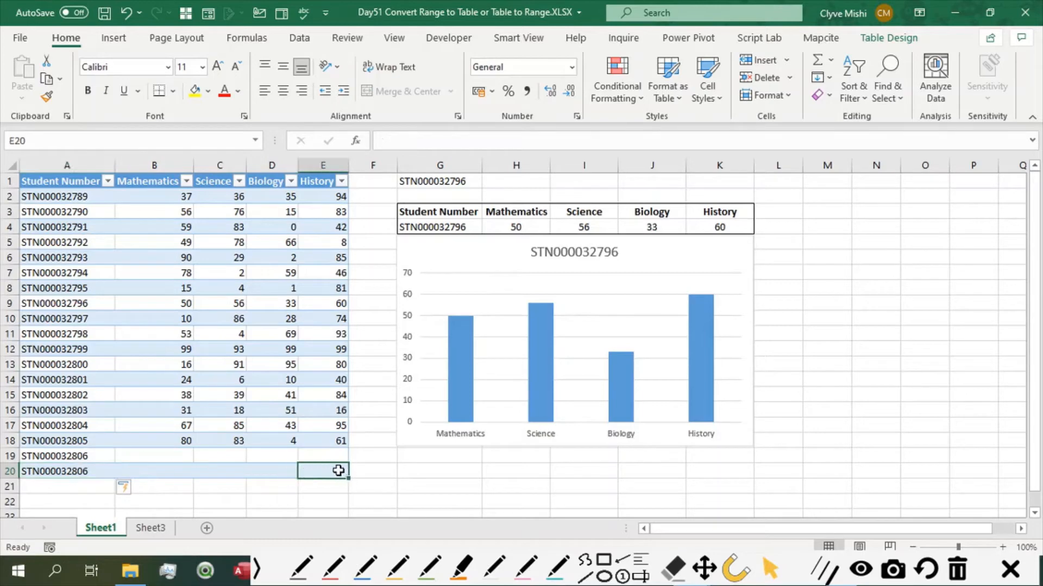
double_click(102, 468)
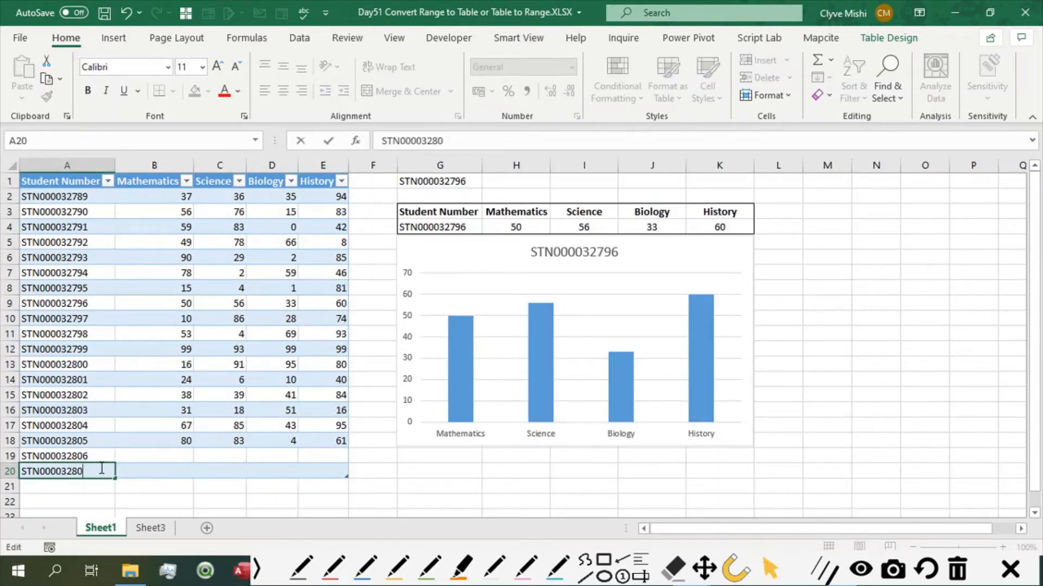
key("Return")
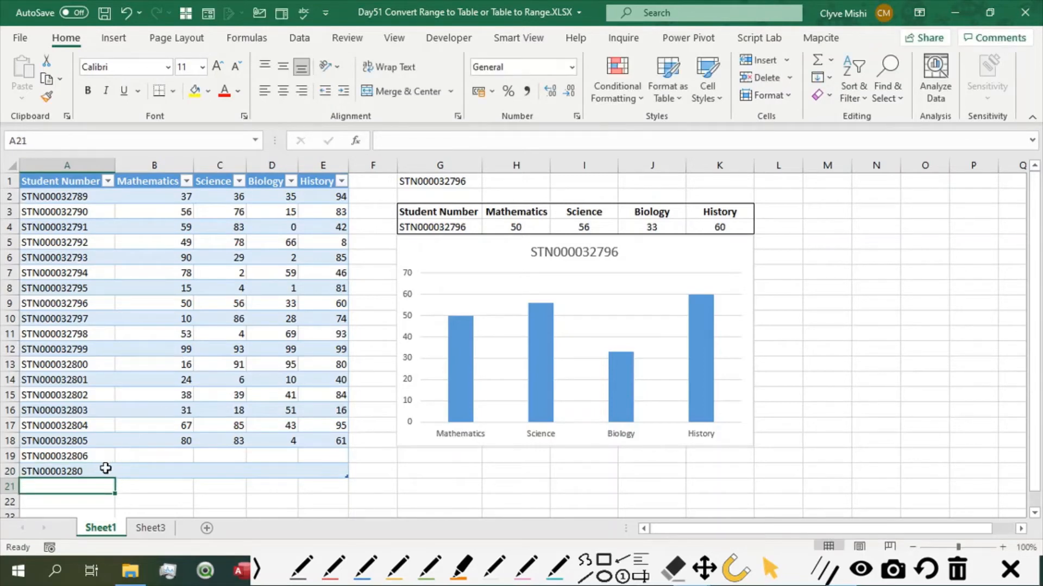
double_click(106, 468)
type("7")
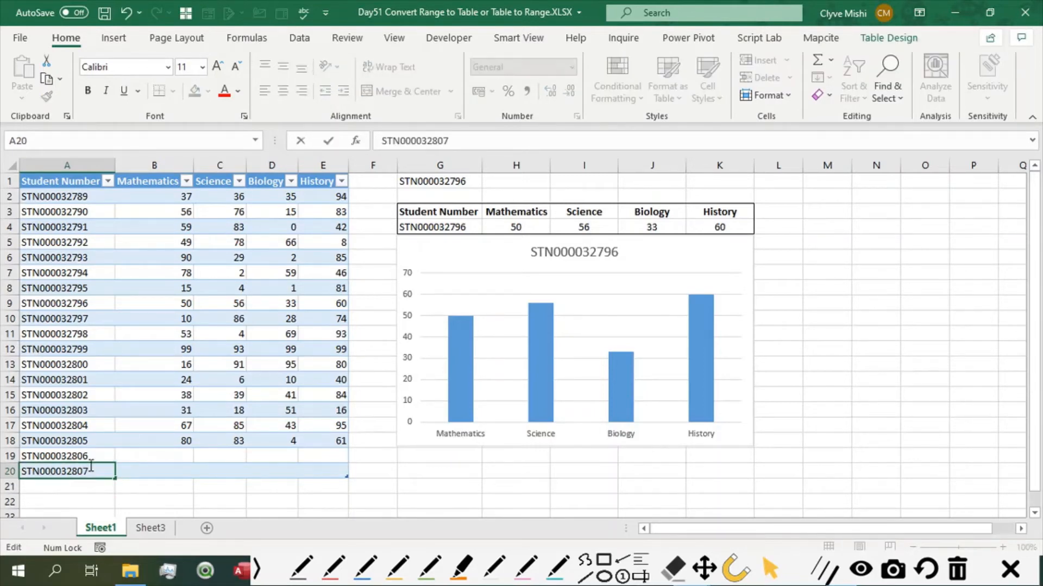
left_click(133, 440)
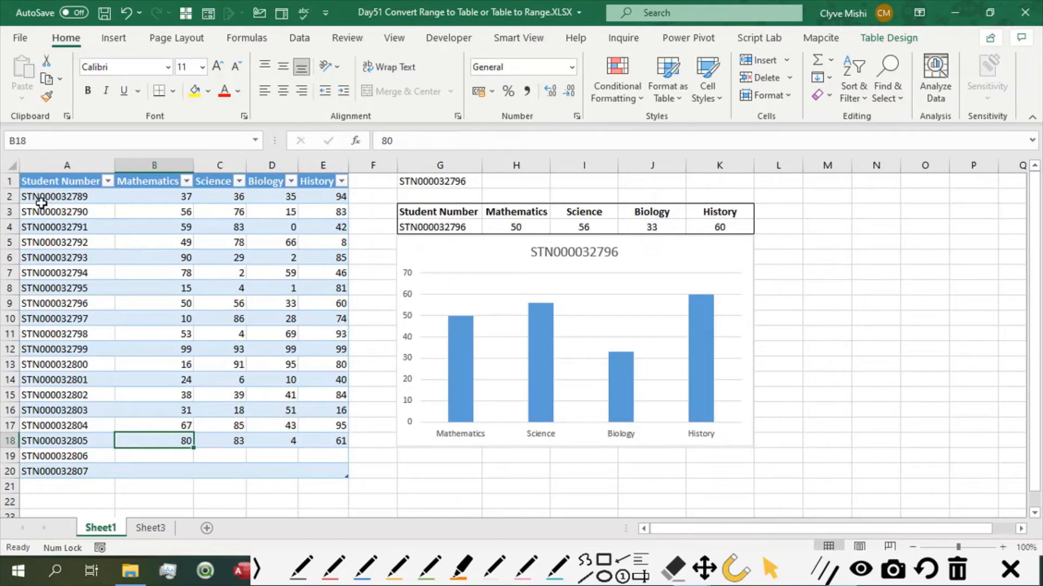
Clear all arguments inside the FILTER formula in G4, leaving the parentheses empty.
left_click(436, 228)
left_click(421, 141)
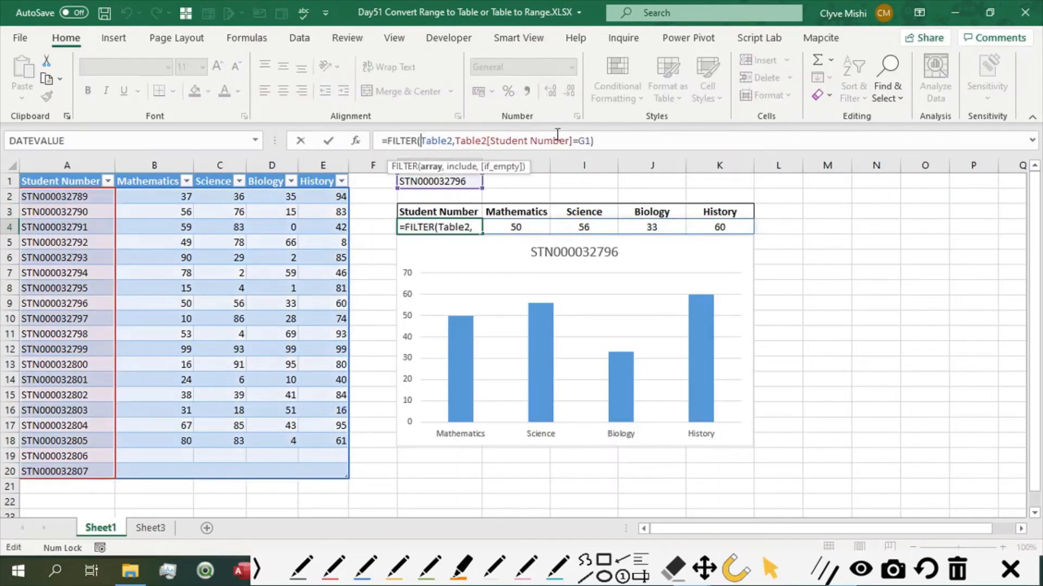
left_click(575, 140, "shift")
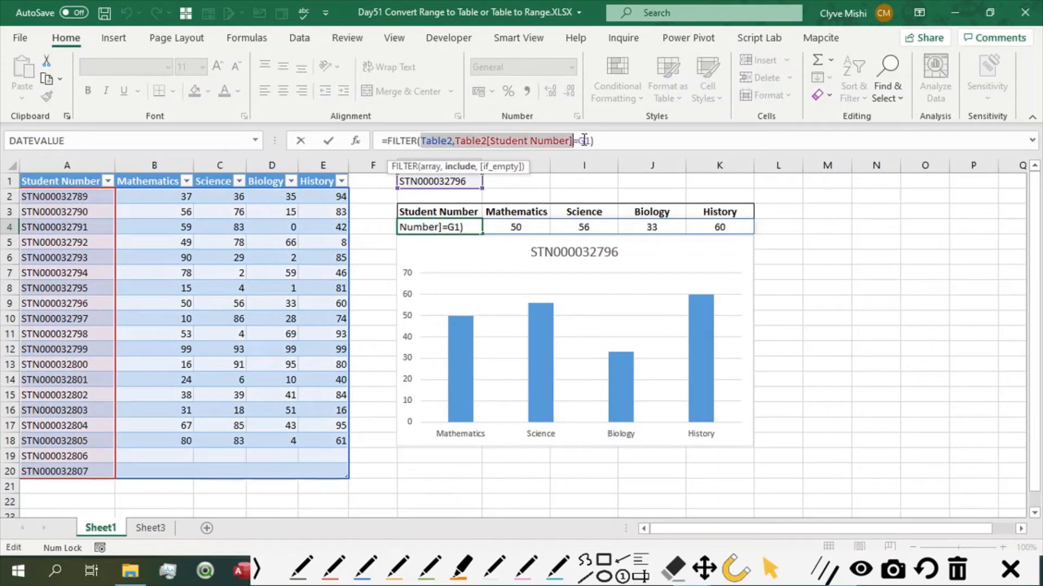
key("BackSpace")
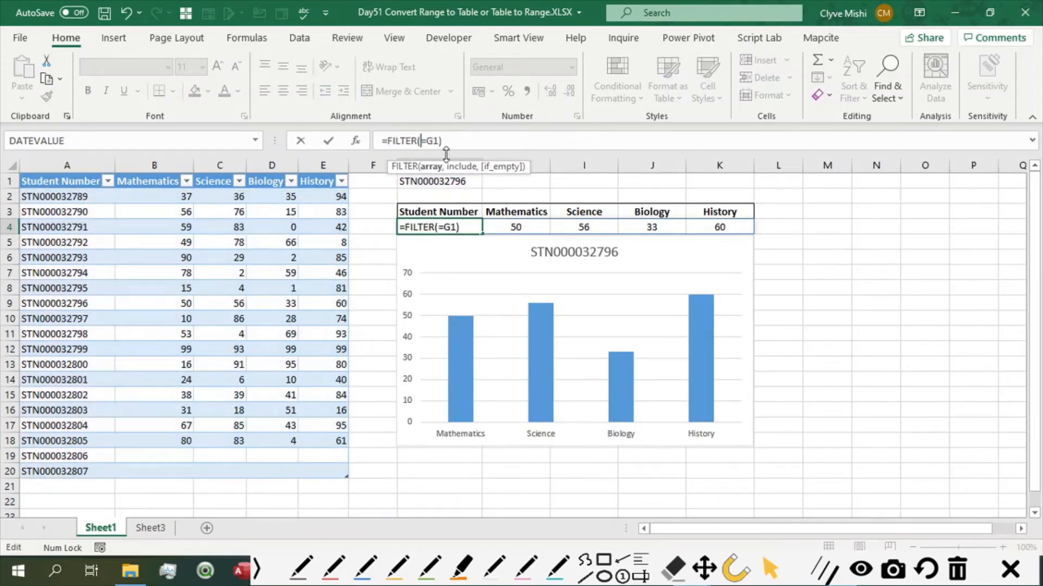
key("BackSpace")
key("BackSpace")
Enter Table2 as the FILTER array in G4 and Table[Student_number] as the start of the include argument.
type("Tab")
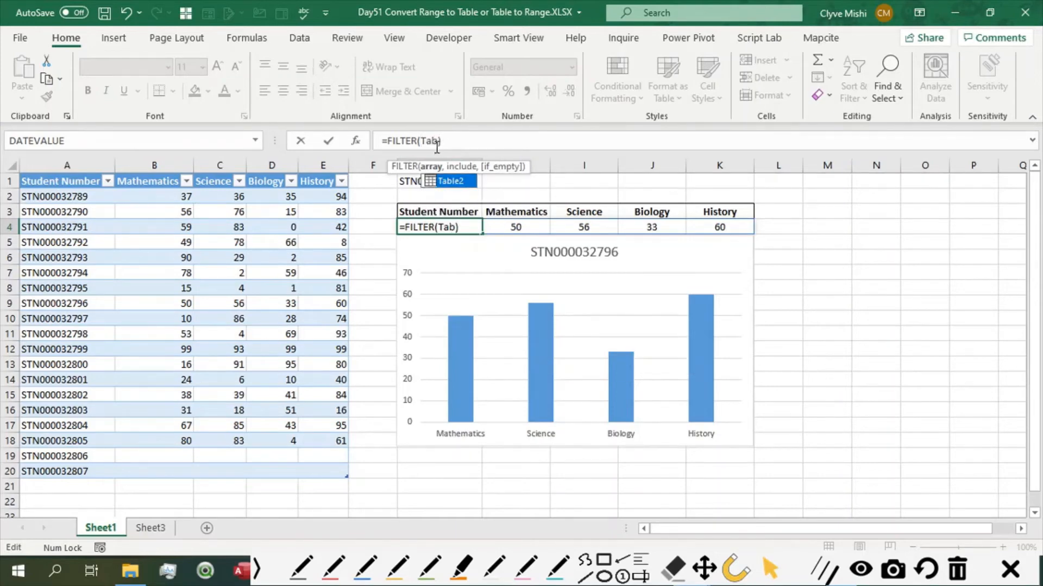
double_click(449, 184)
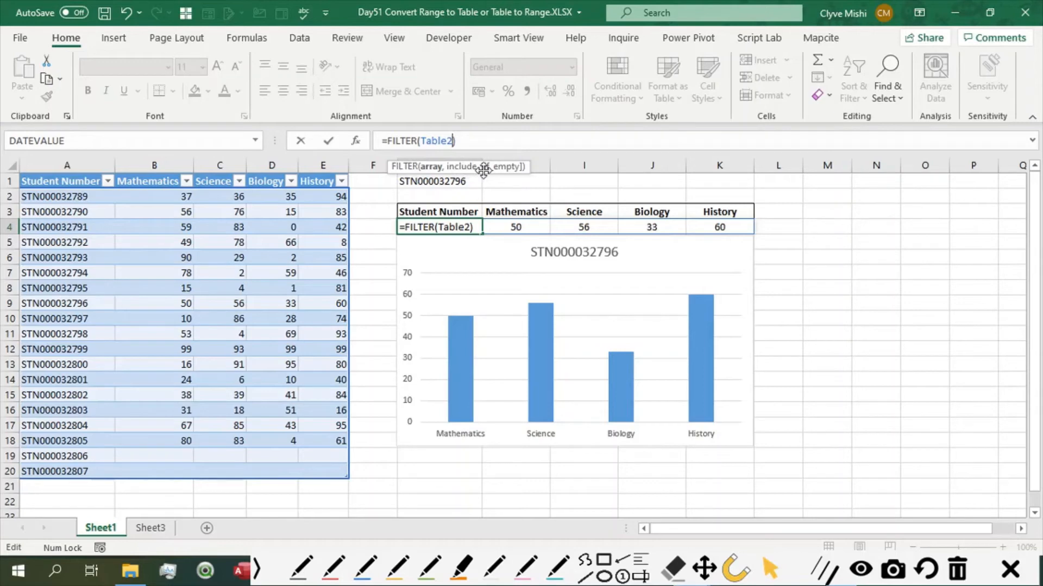
type(",")
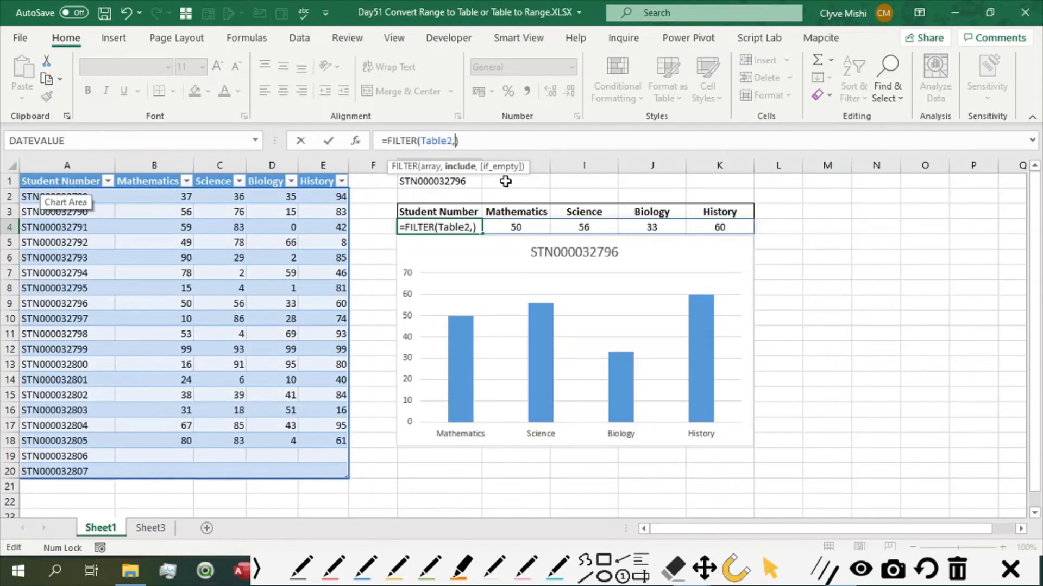
type("Table")
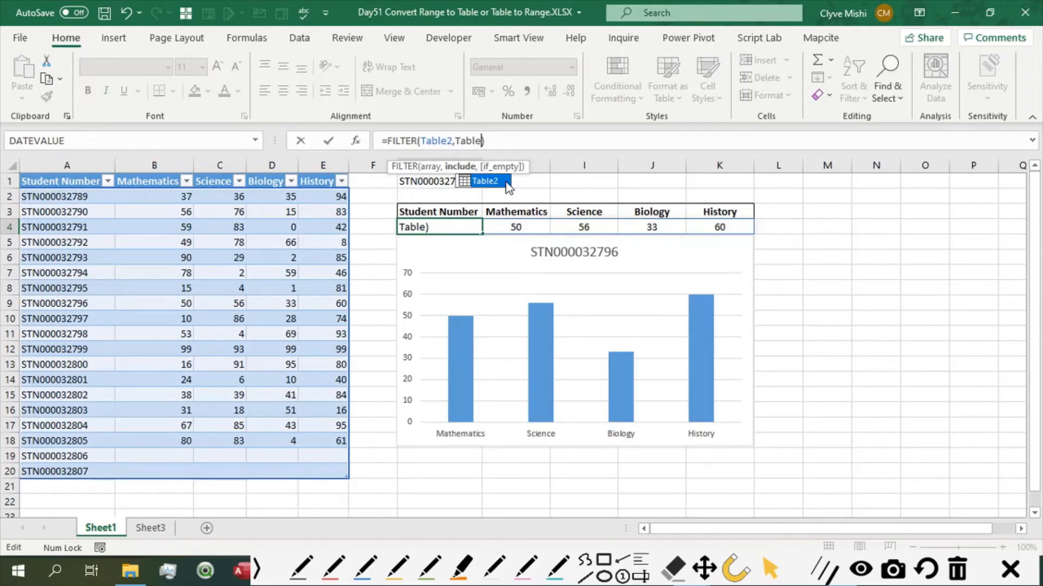
type("[St")
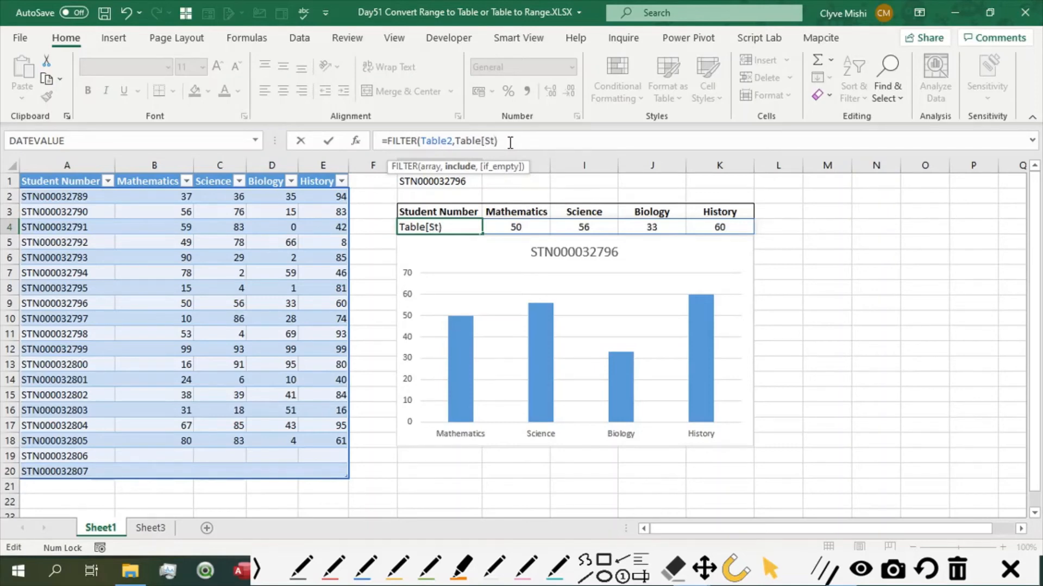
type("udent_number")
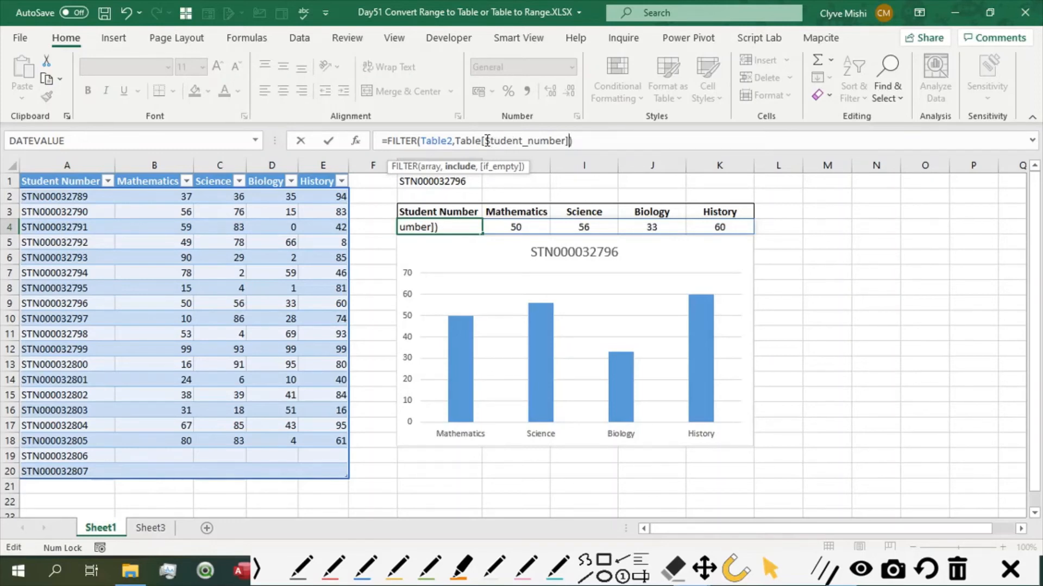
Correct the include argument's table name to Table2, complete the condition with =G1, and try to commit the FILTER formula.
left_click(487, 141)
type("2")
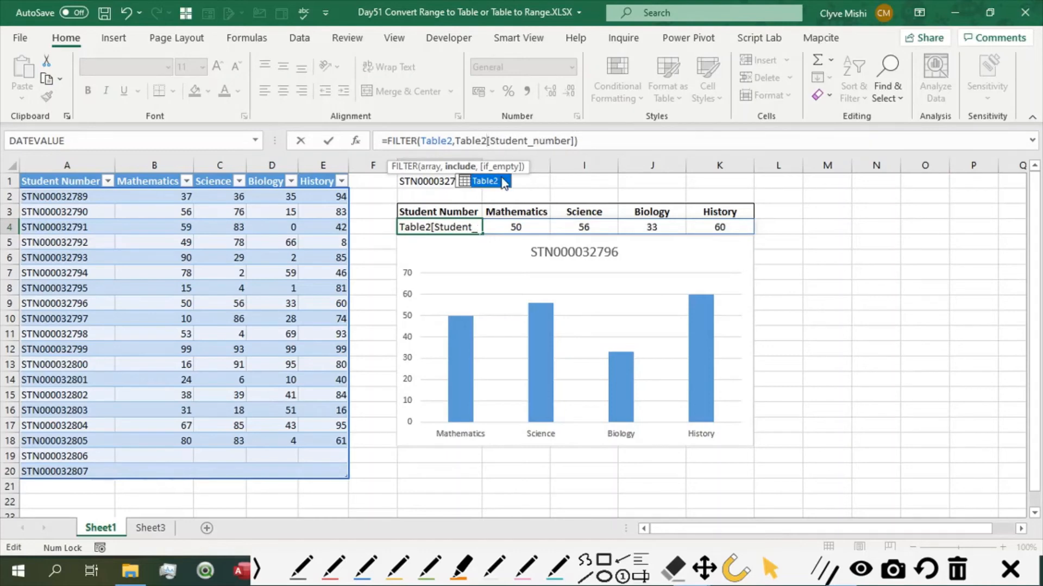
left_click(512, 141)
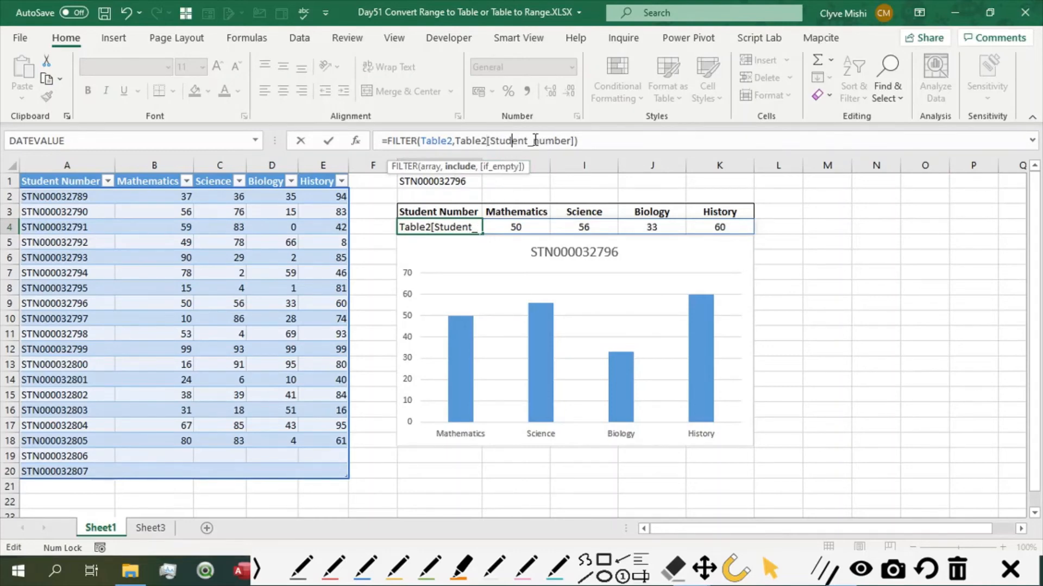
left_click(572, 140)
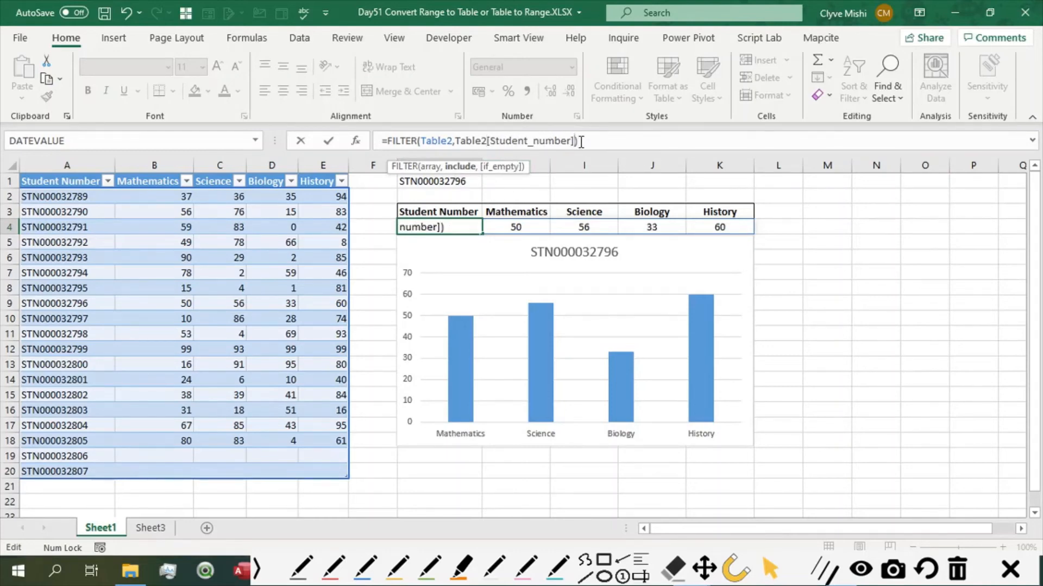
type(",")
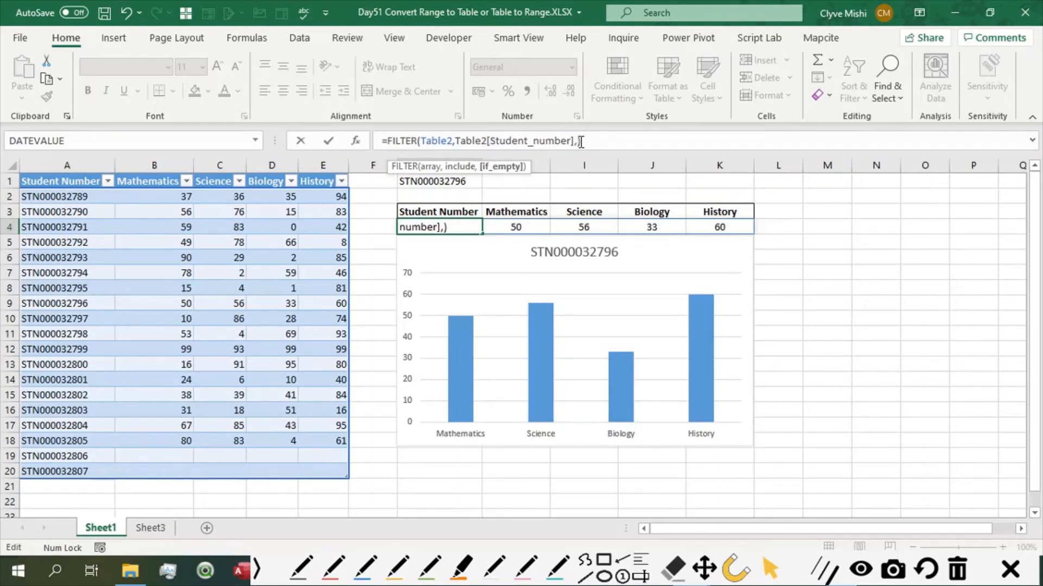
key("BackSpace")
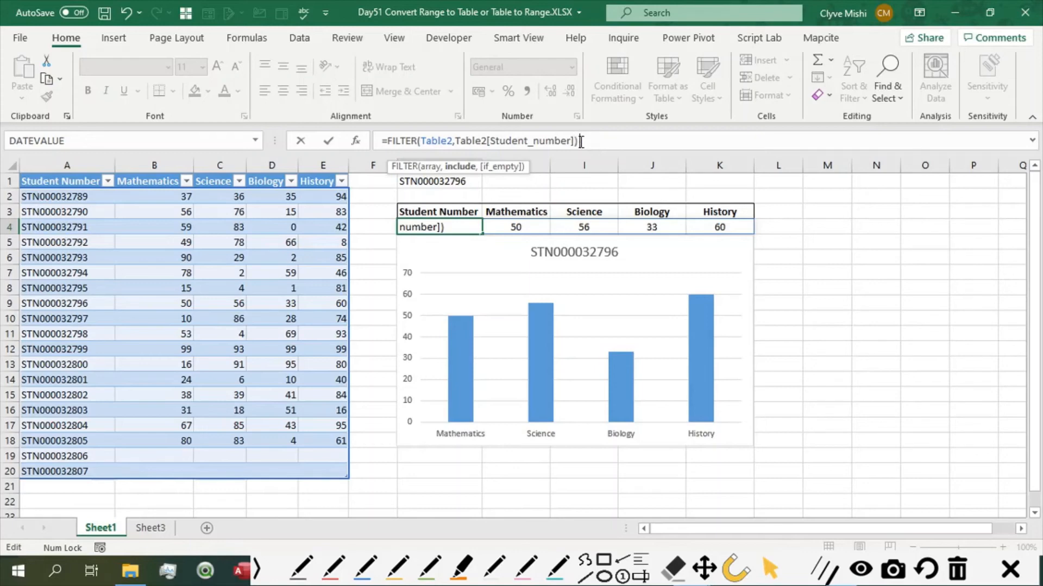
left_click(444, 183)
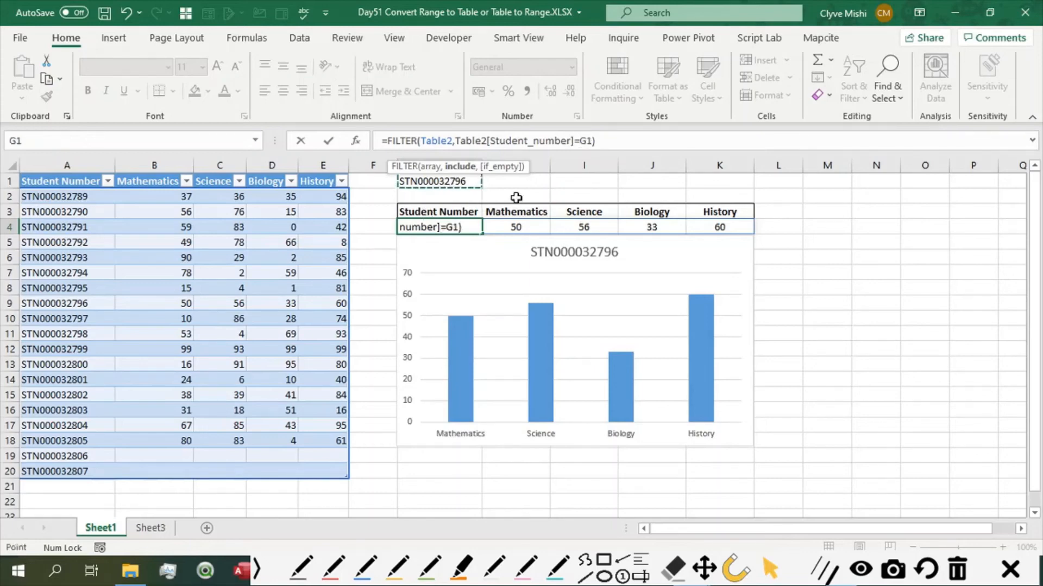
key("Return")
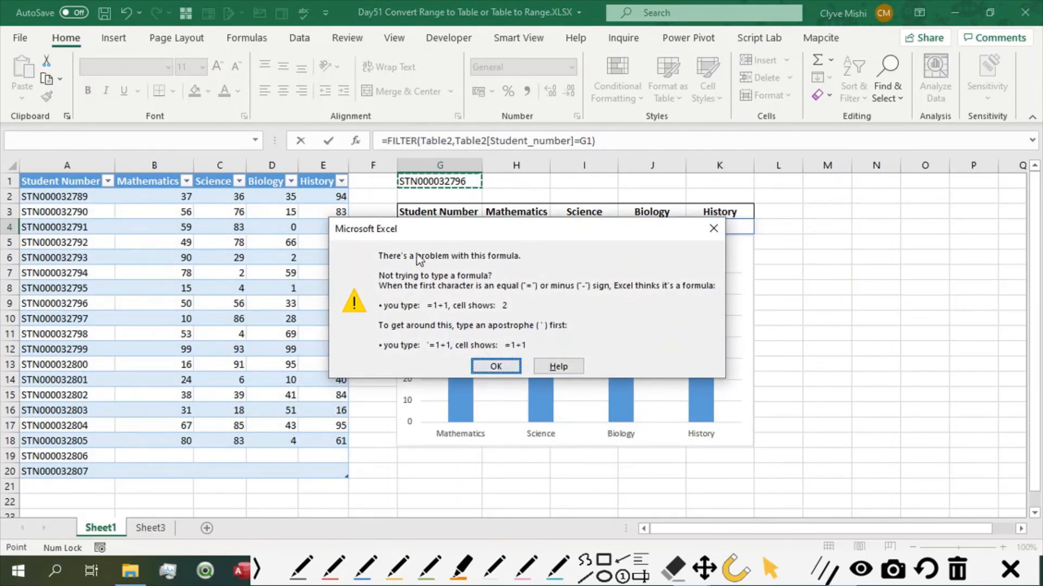
Dismiss the formula error and delete the [Student_number] reference after Table2 in the include argument of G4's FILTER formula.
left_click(496, 366)
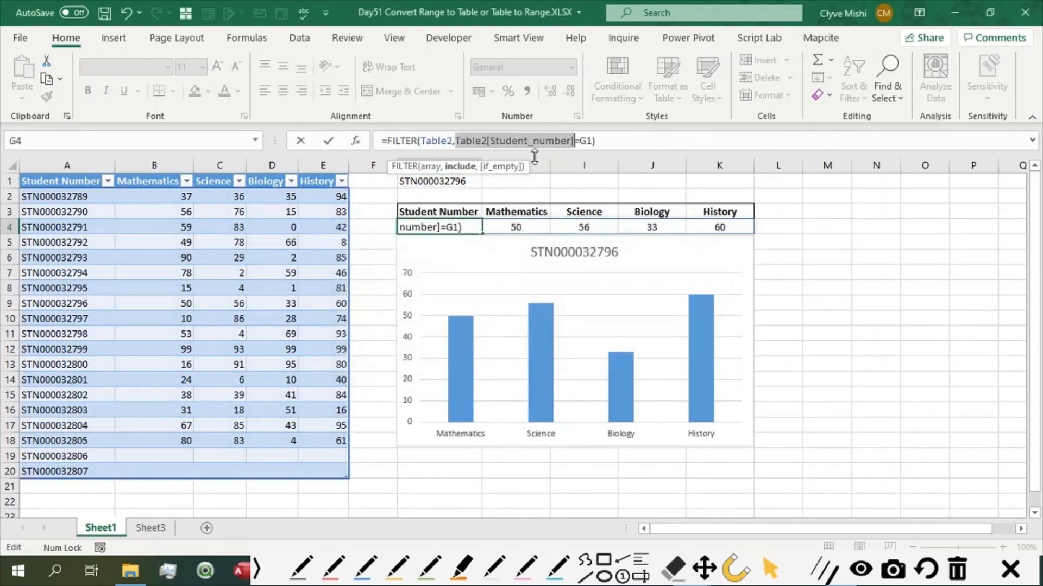
left_click(575, 141)
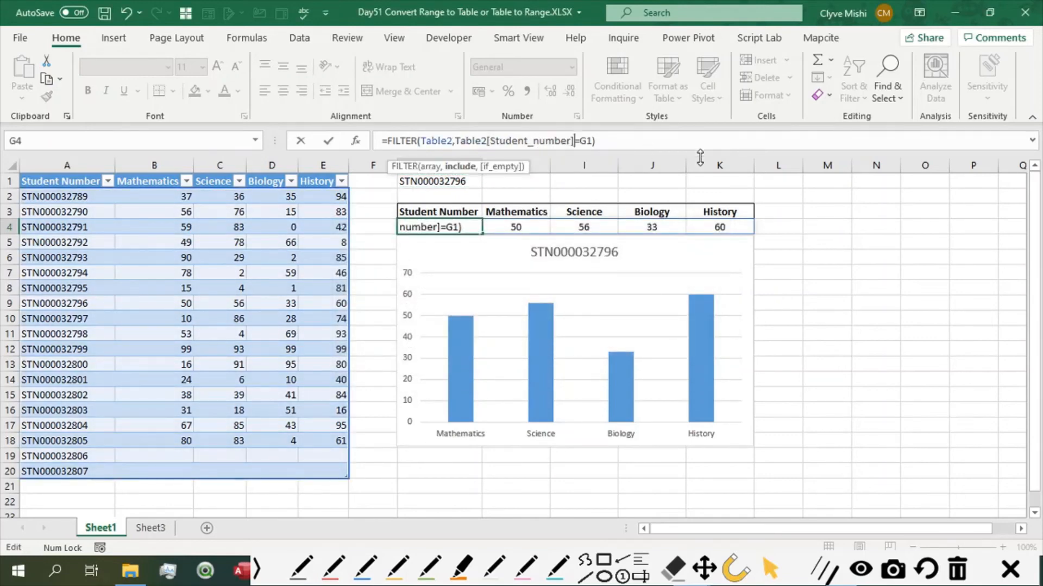
key("BackSpace")
key("BackSpace")
key("BackSpace")
key("BackSpace")
key("BackSpace")
key("BackSpace")
key("BackSpace")
key("BackSpace")
key("BackSpace")
key("BackSpace")
key("BackSpace")
key("BackSpace")
key("BackSpace")
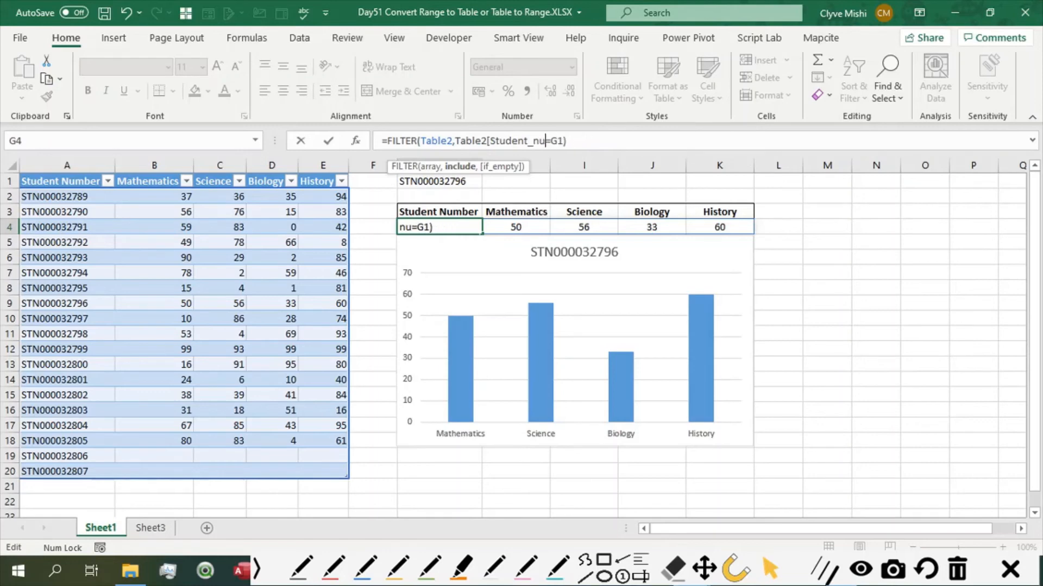
key("BackSpace")
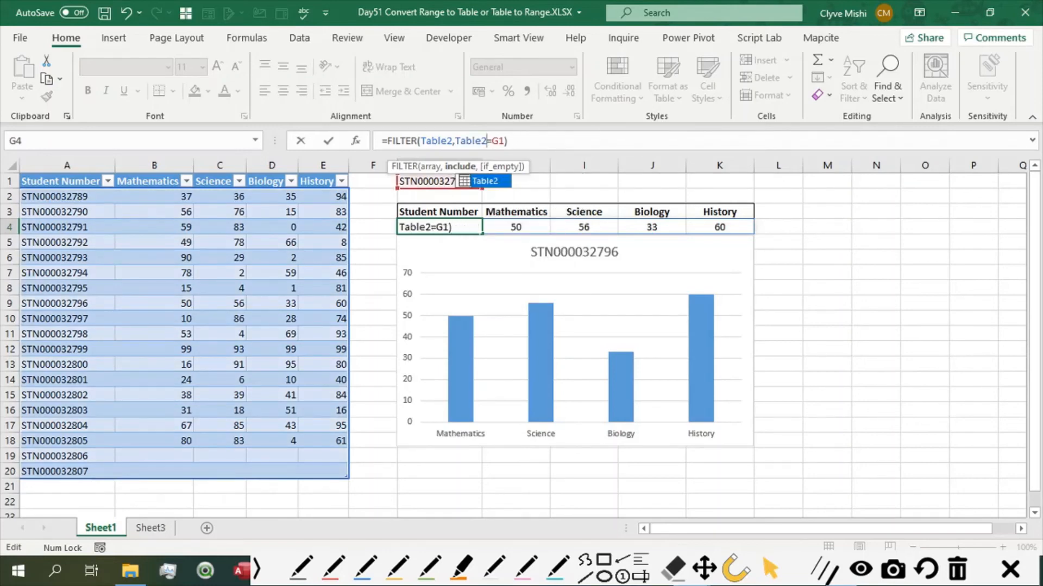
Insert Table2's Student Number column as a bracketed reference in the include argument, commit the FILTER formula, and reselect G4.
type("[")
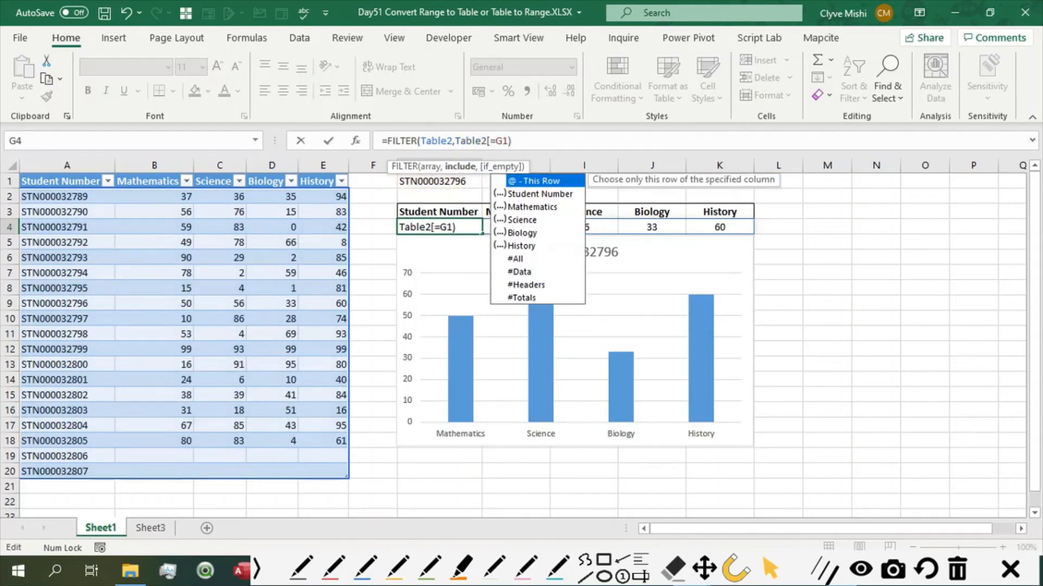
double_click(525, 196)
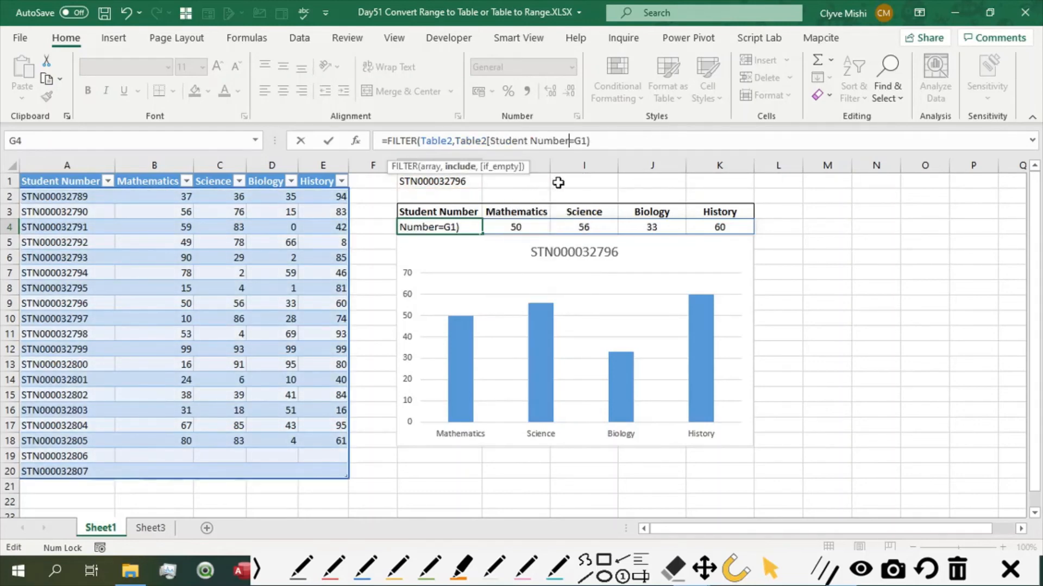
type("]")
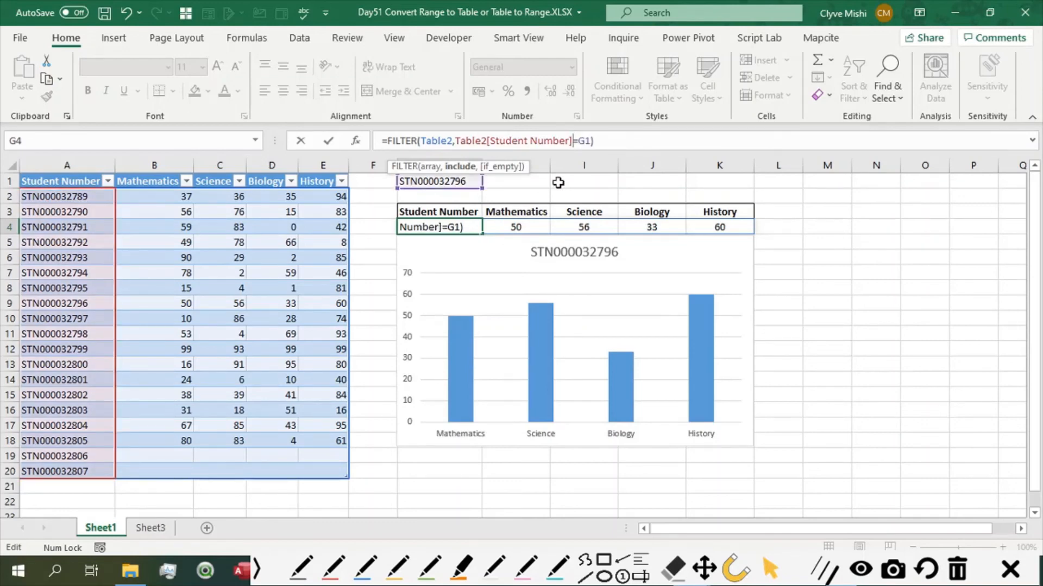
key("Return")
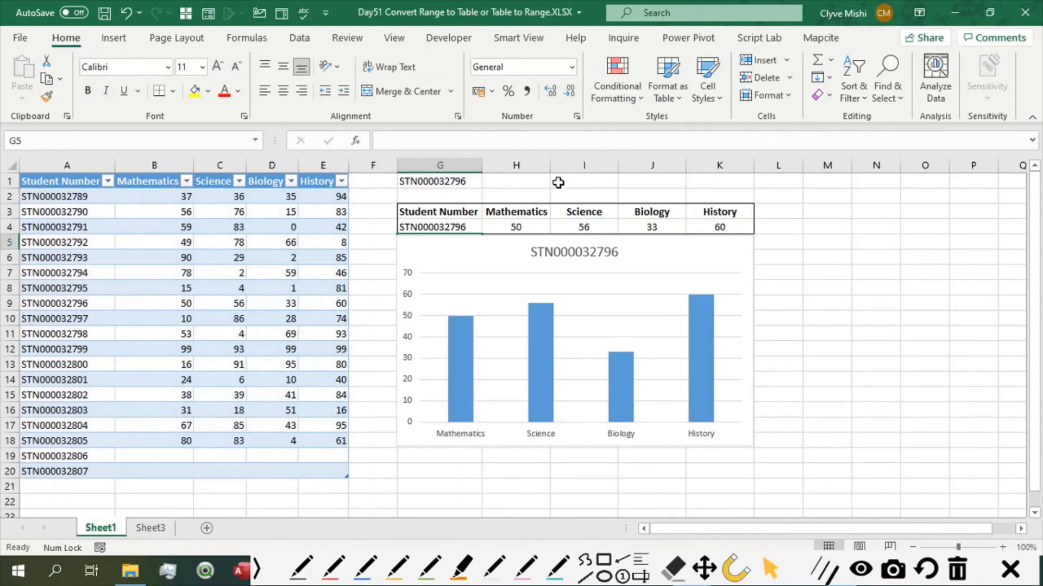
left_click(453, 223)
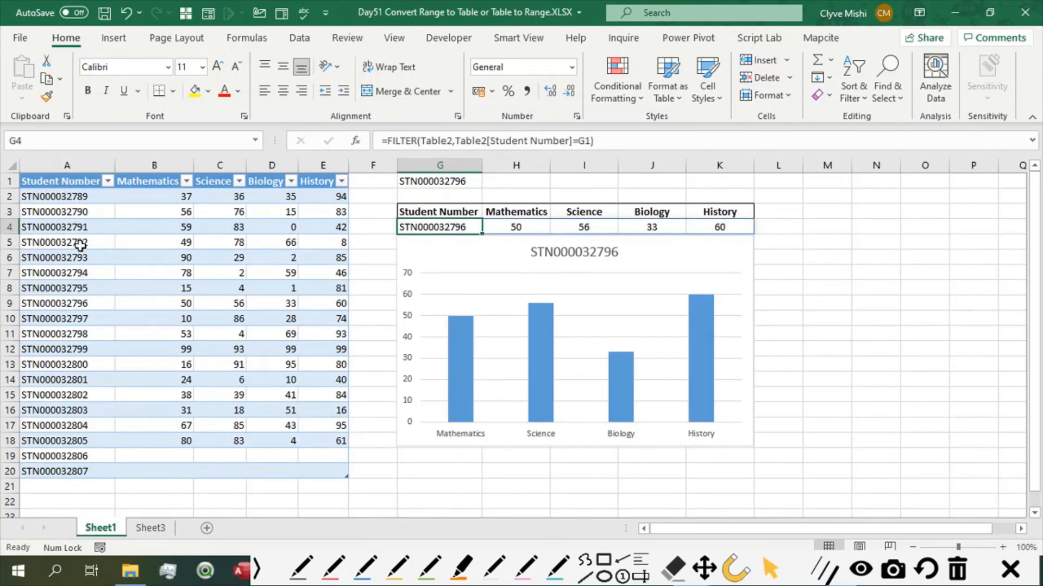
Test the G1 selection list by choosing the student number from A13, followed by the one from A20.
left_click(419, 182)
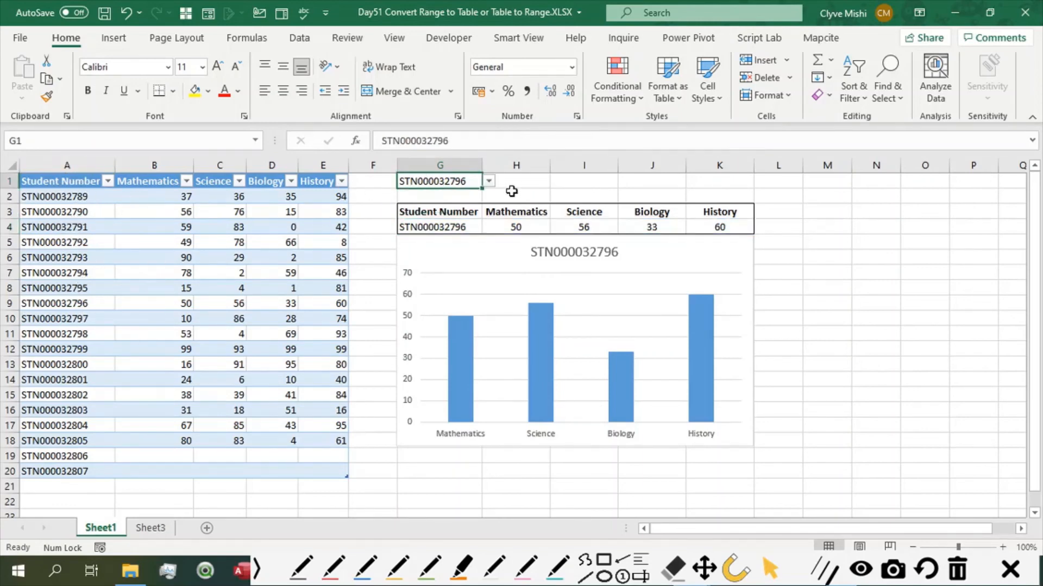
left_click(491, 183)
left_click(491, 183)
left_click(489, 183)
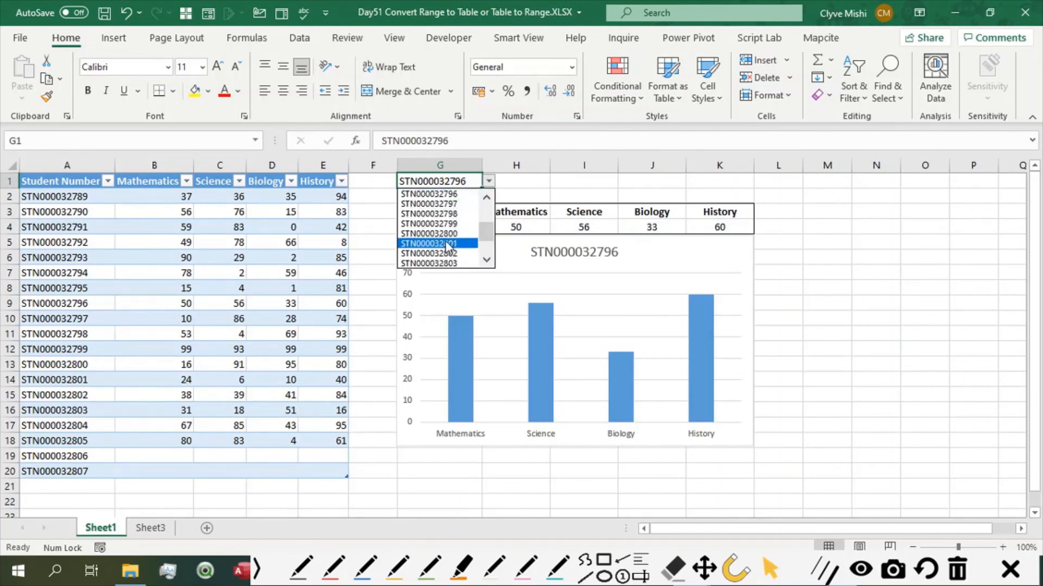
left_click(443, 237)
left_click(489, 181)
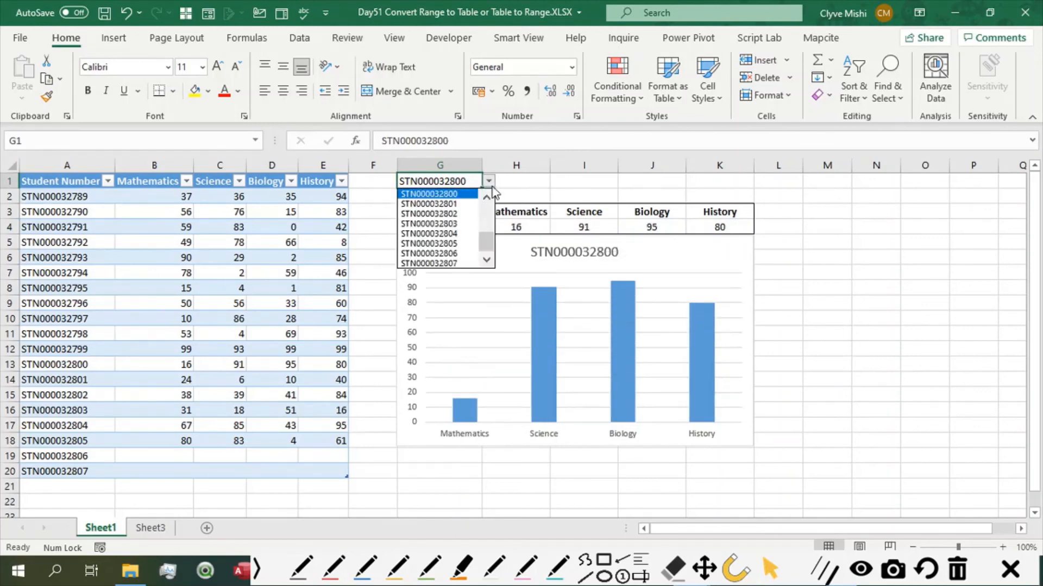
left_click(444, 264)
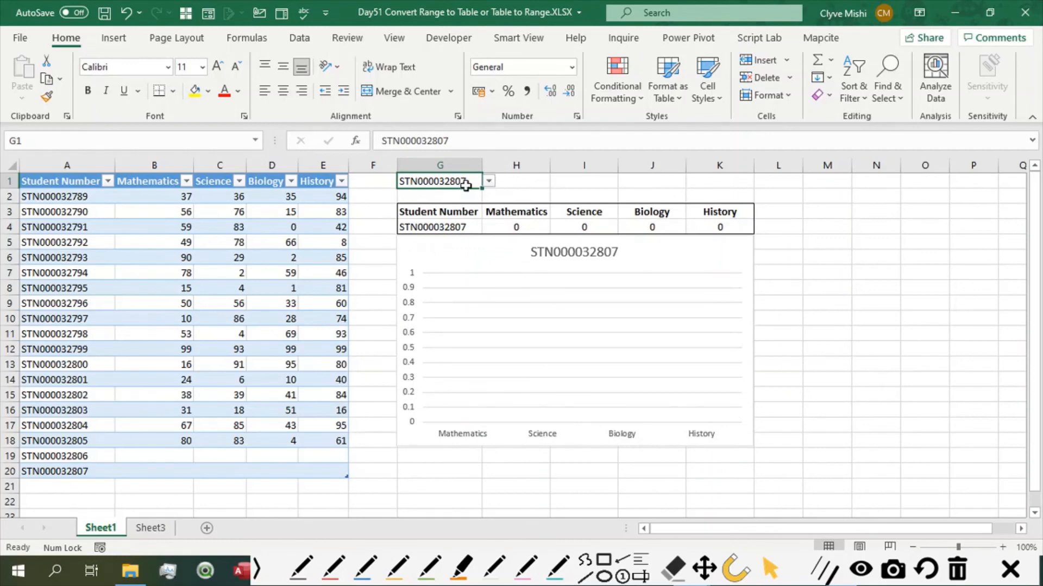
Add a table row by filling the student number down into A21 and changing its ending to 808.
left_click(65, 486)
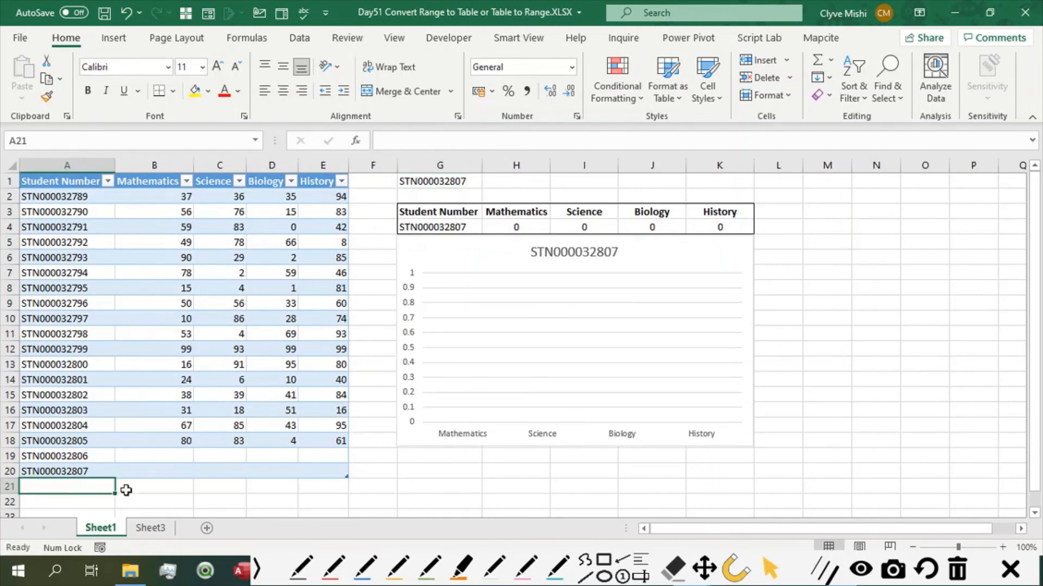
key("ctrl+d")
double_click(90, 489)
key("BackSpace")
type("808")
Enter the new student's marks in row 21: Mathematics 1, Science 26, Biology 55 and History 99.
left_click(187, 489)
type("1")
left_click(223, 488)
type("26")
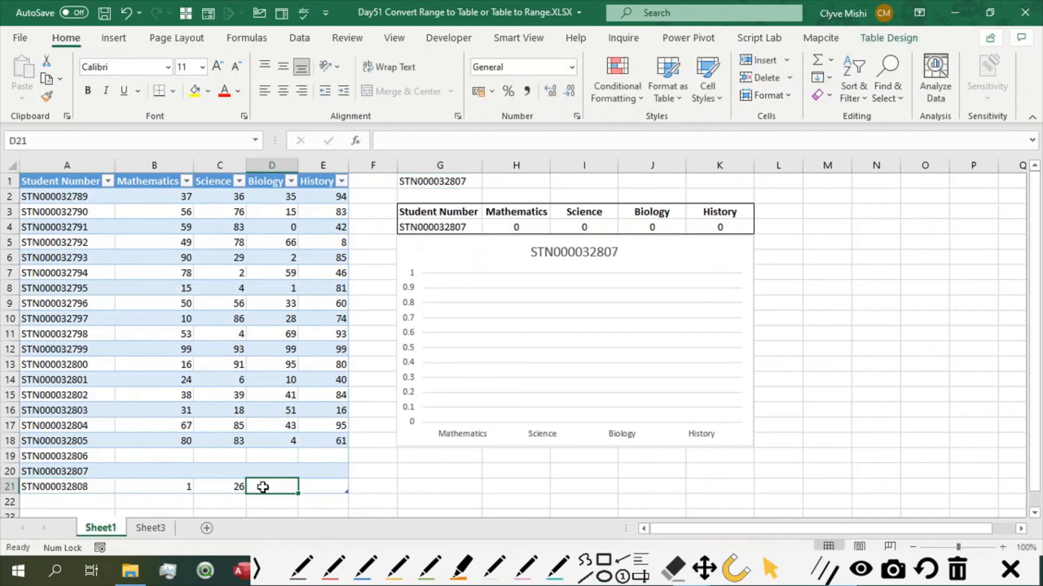
type("55")
key("Tab")
type("99")
Set G1 to the newly added student number from A21.
left_click(434, 181)
left_click(492, 180)
double_click(491, 181)
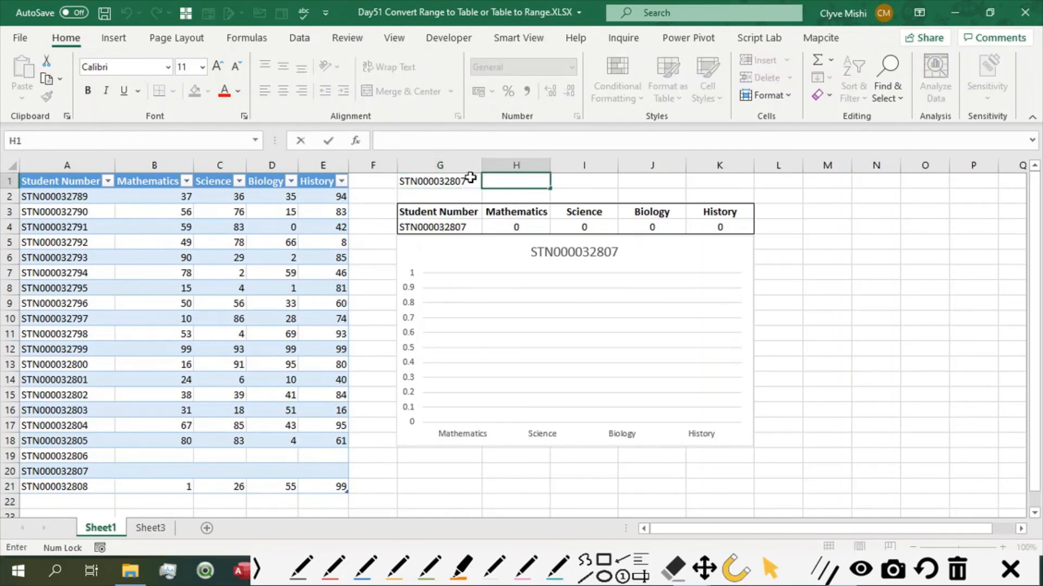
double_click(478, 180)
left_click(489, 181)
left_click(488, 181)
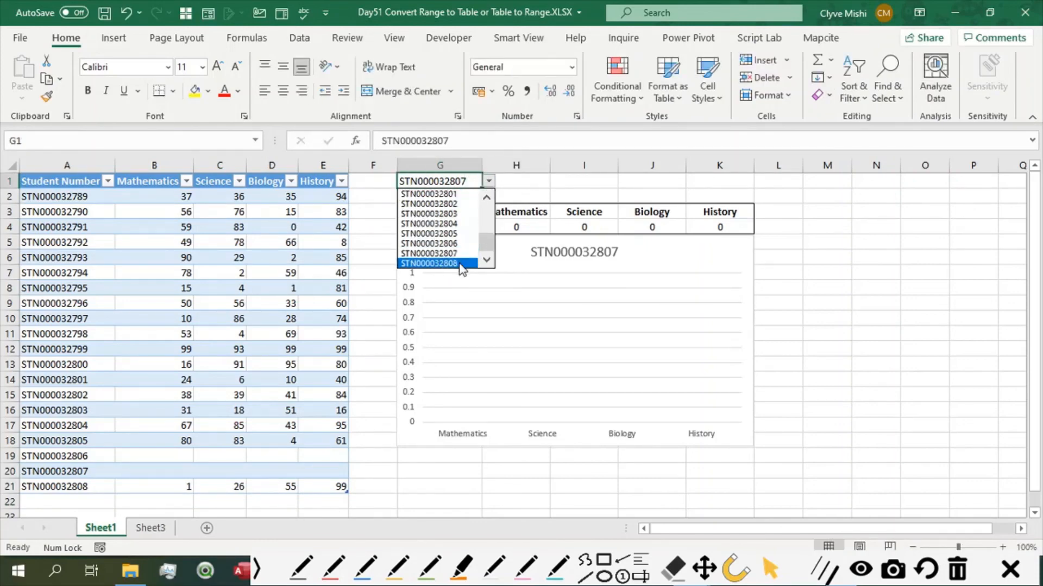
left_click(434, 263)
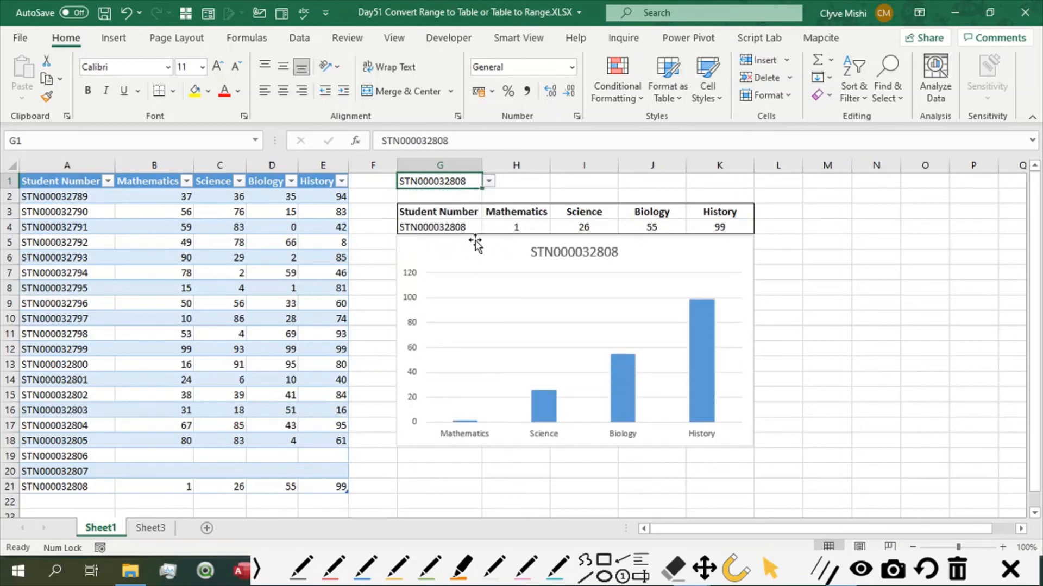
Compare the FILTER results in G4:K4 with the new student's marks in row 21.
left_click(438, 227)
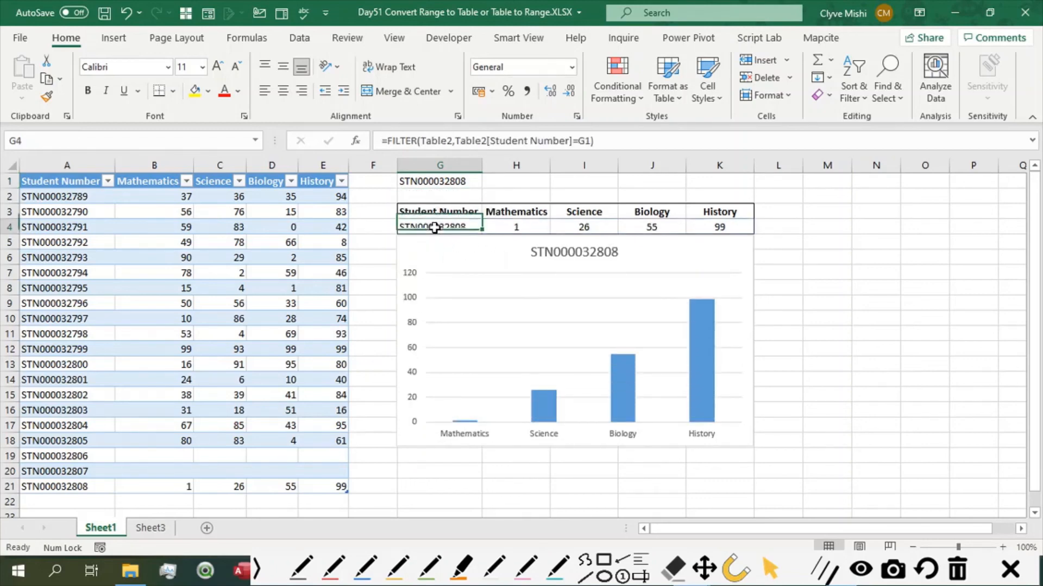
left_click(725, 226)
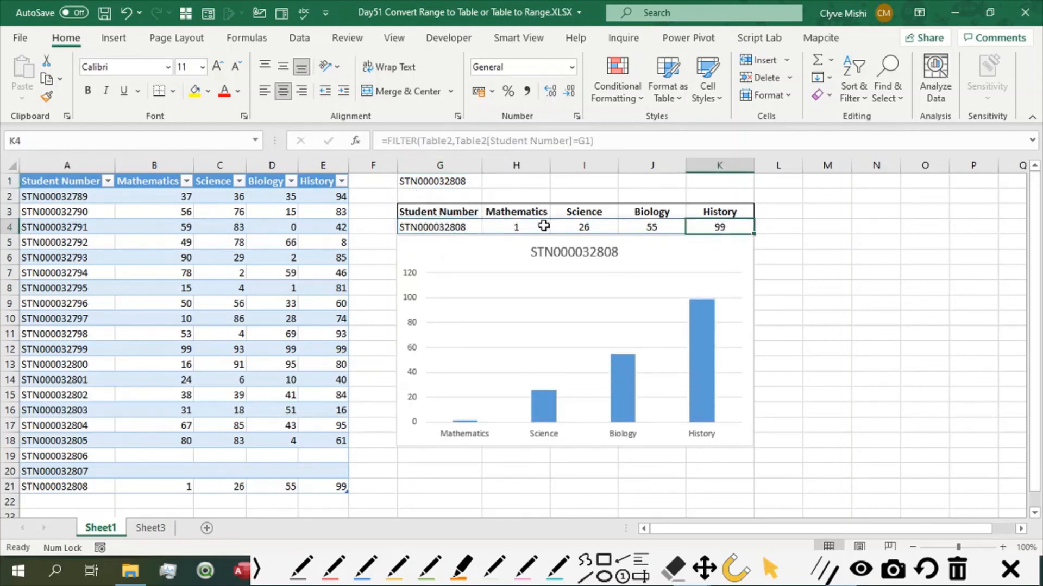
left_click(442, 223)
left_click(223, 486)
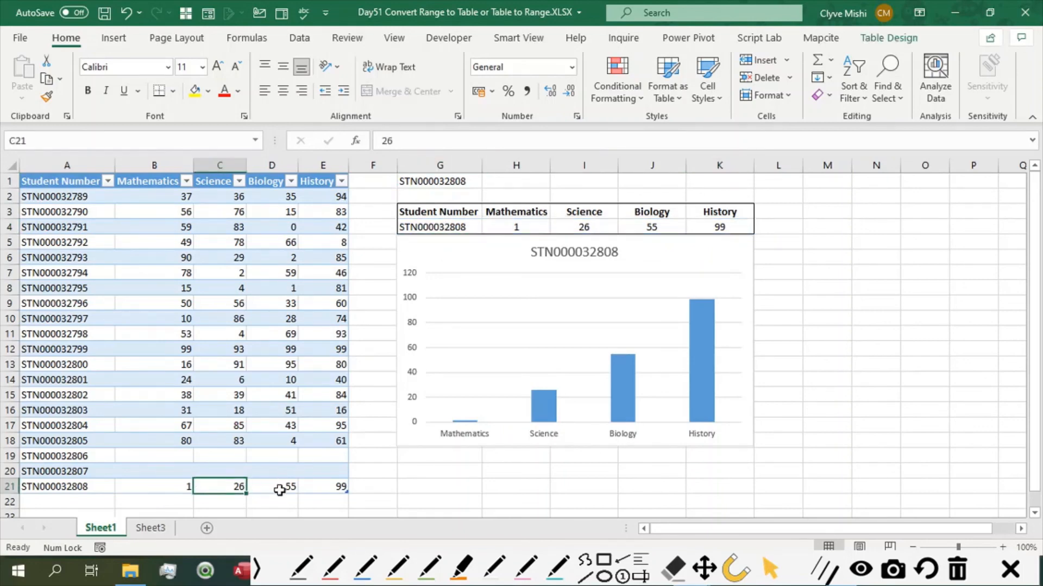
left_click(277, 487)
left_click(326, 487)
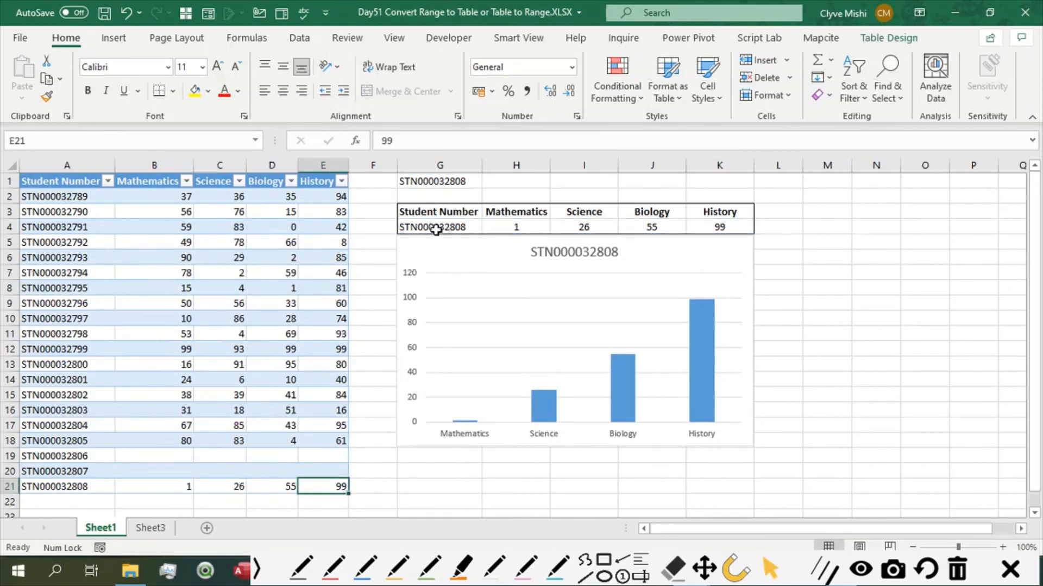